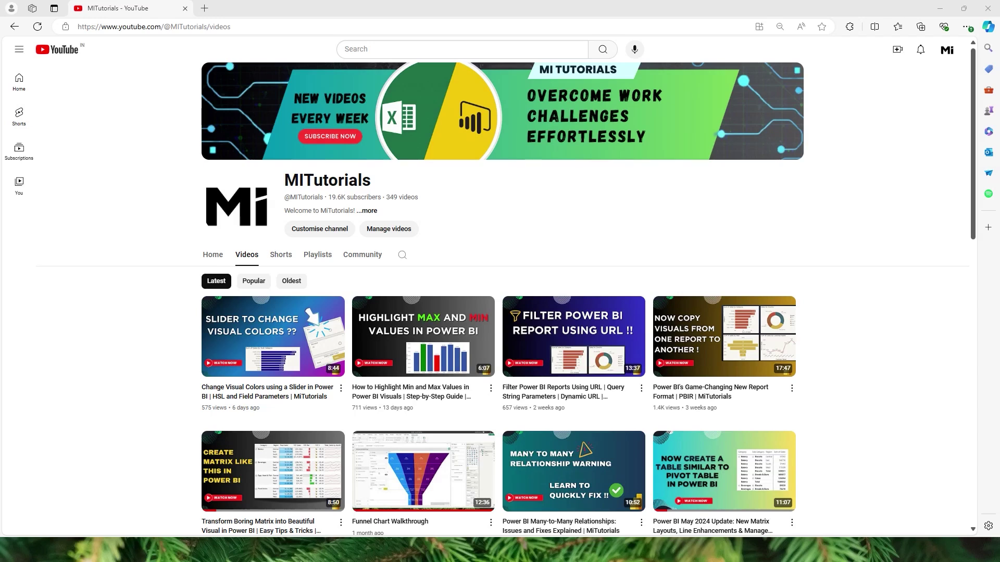
scroll(500, 291, "down", 3)
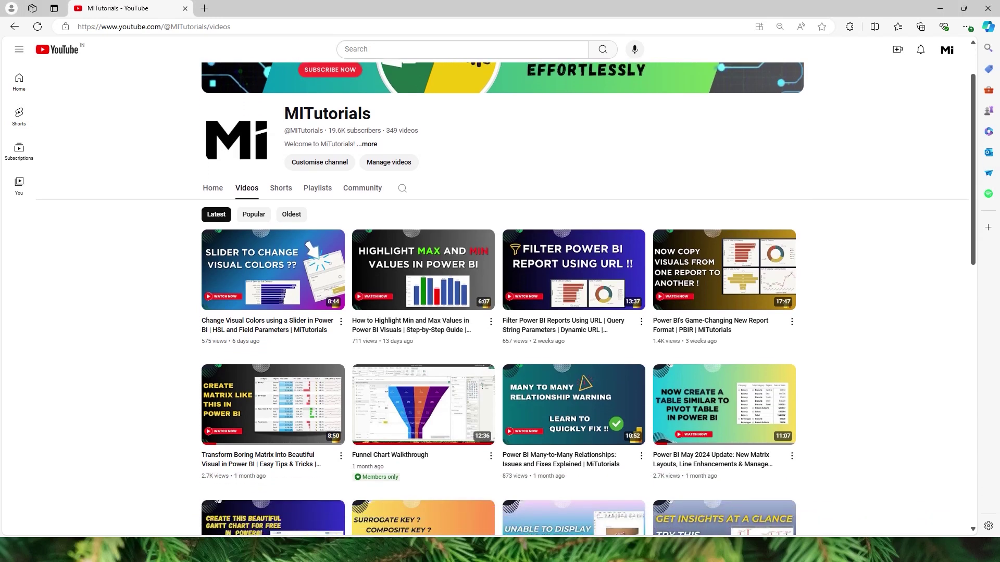
scroll(500, 291, "down", 2)
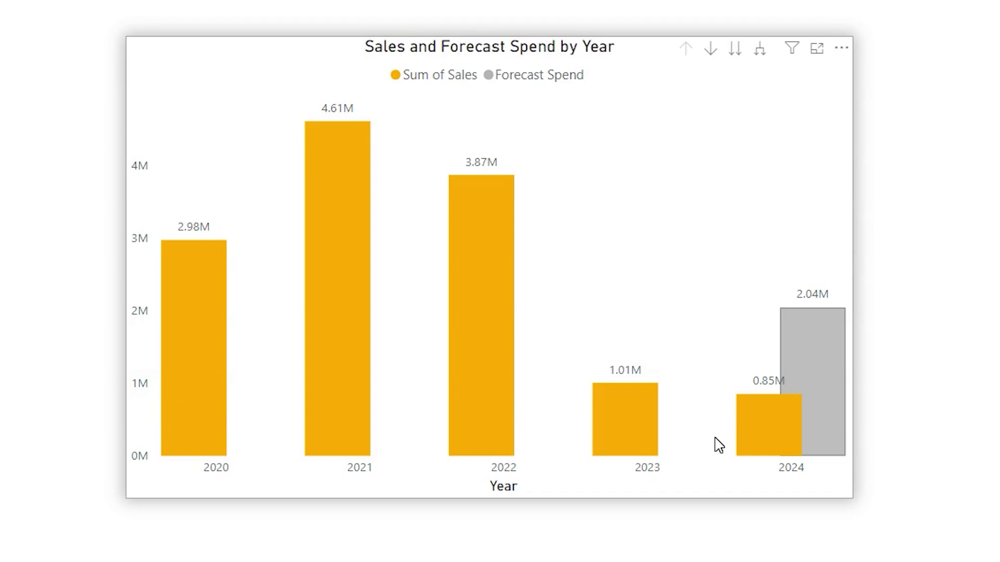
mouse_move(742, 444)
mouse_move(804, 348)
mouse_move(797, 426)
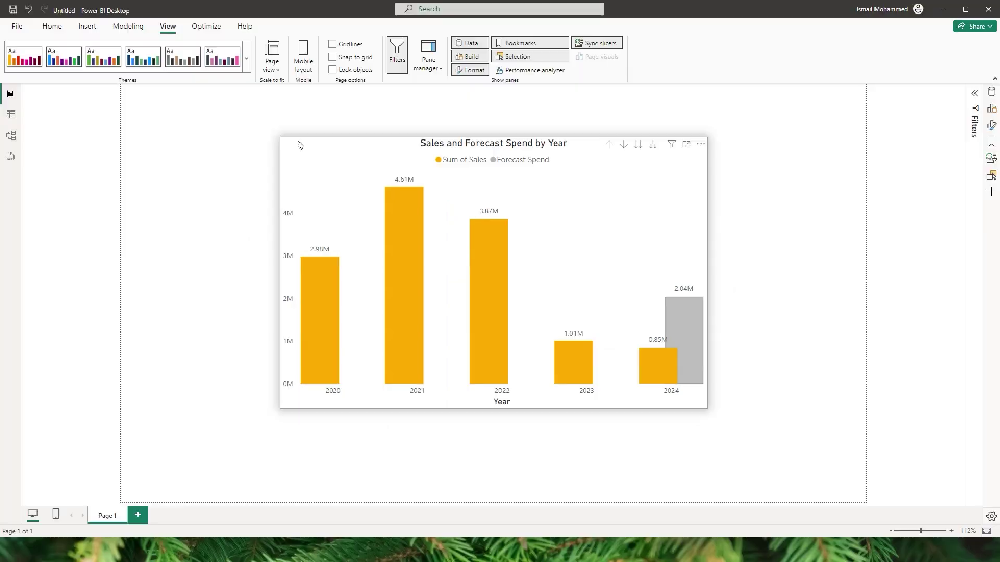
Examine the data model's tables and the relationship between Calendar and Orders.
left_click(11, 137)
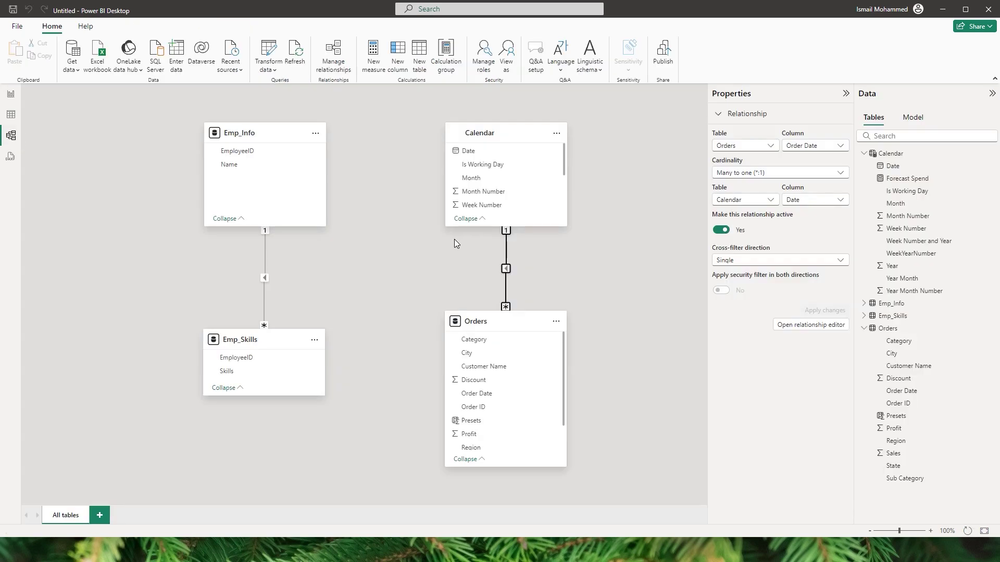
left_click(505, 331)
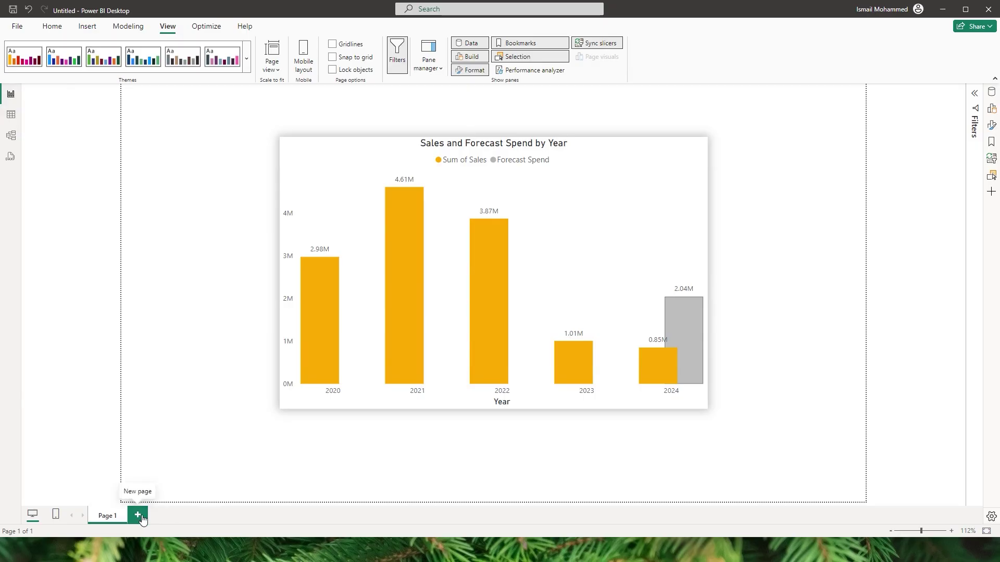
Add a new report page, insert a clustered column chart and show the data fields.
left_click(139, 515)
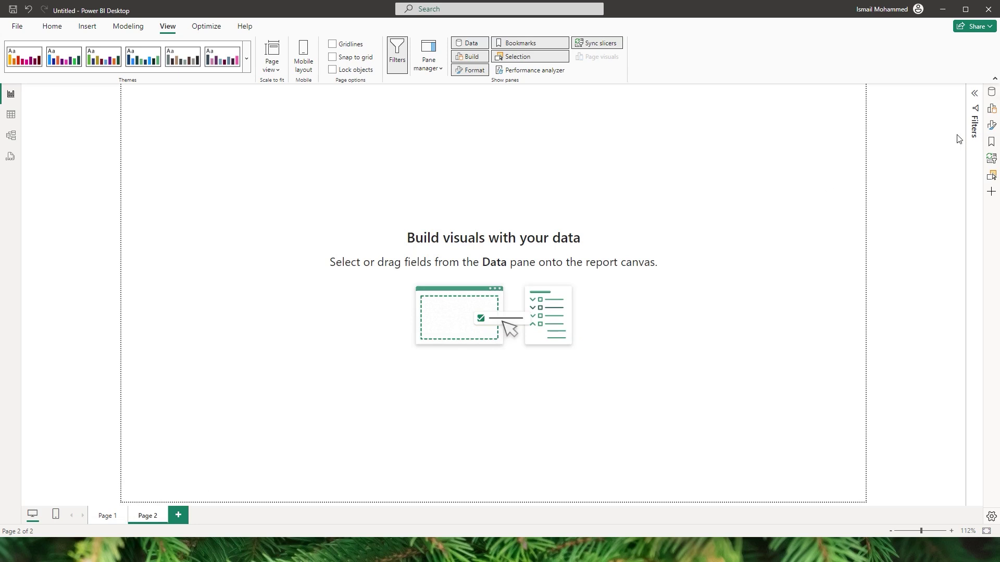
left_click(991, 108)
left_click(946, 122)
left_click(993, 93)
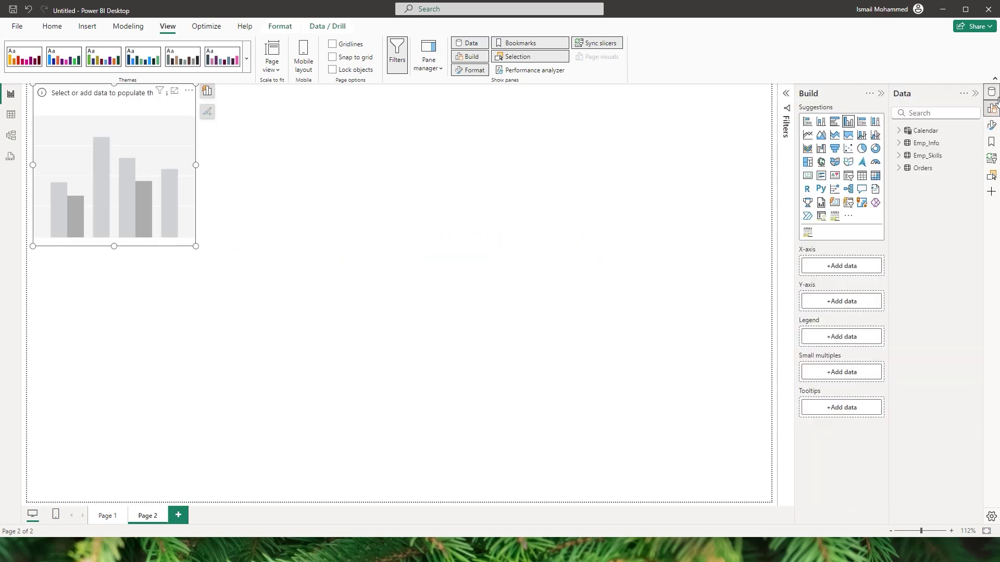
Assign the Date field from the Calendar table to the column chart's X-axis.
left_click(839, 266)
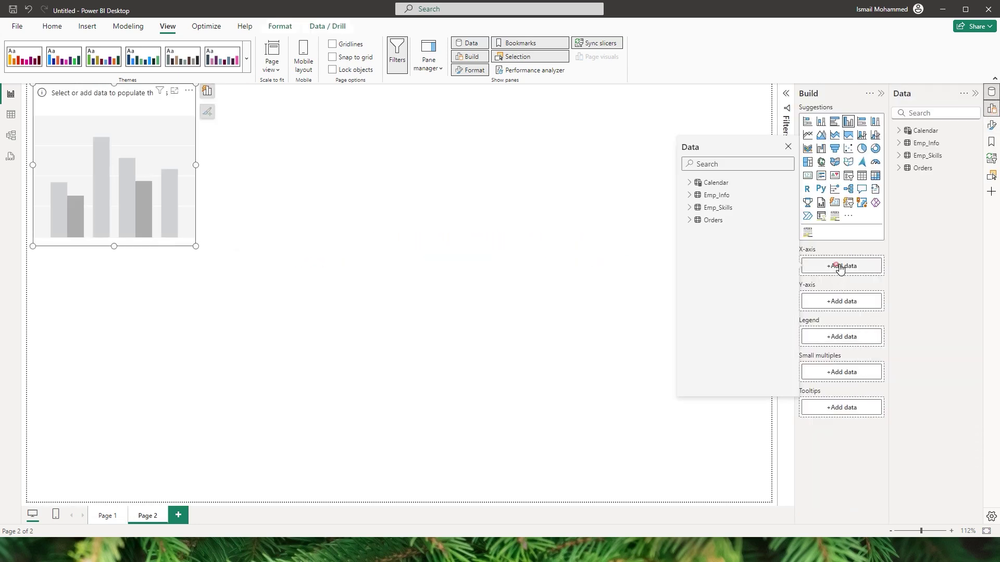
left_click(698, 183)
left_click(708, 195)
left_click(695, 185)
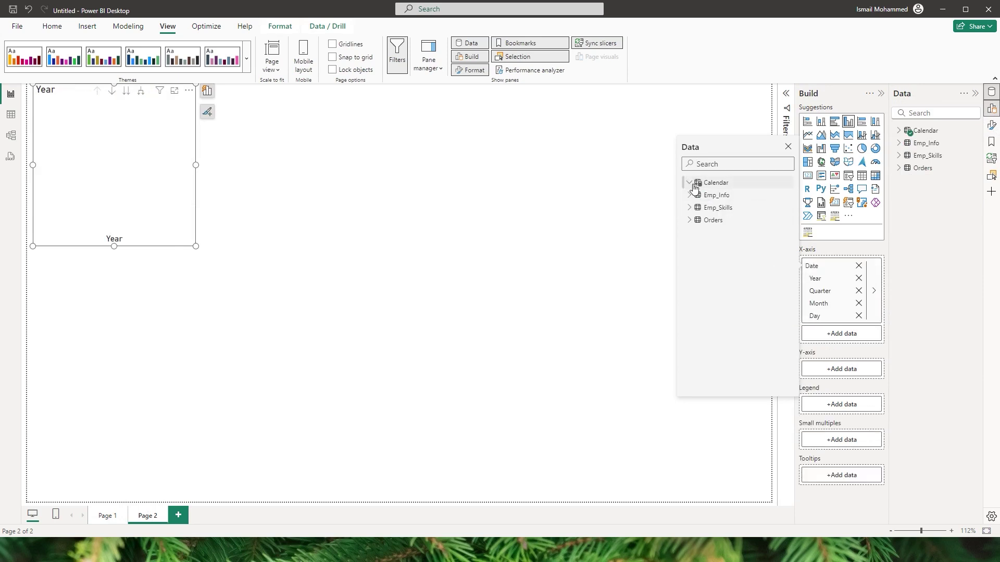
Assign the Sales field from the Orders table to the chart's Y-axis and enlarge the chart on the page.
left_click(833, 373)
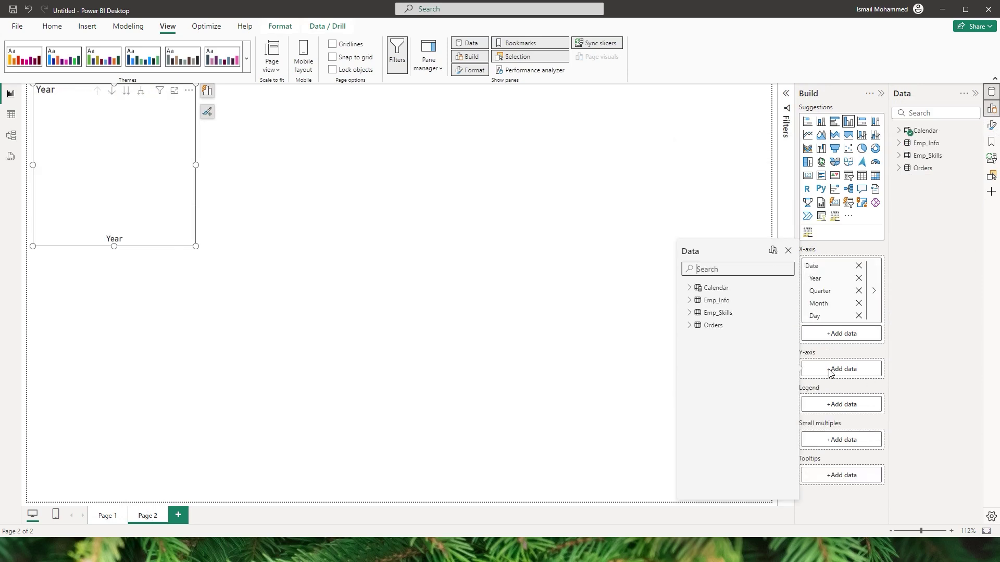
left_click(689, 325)
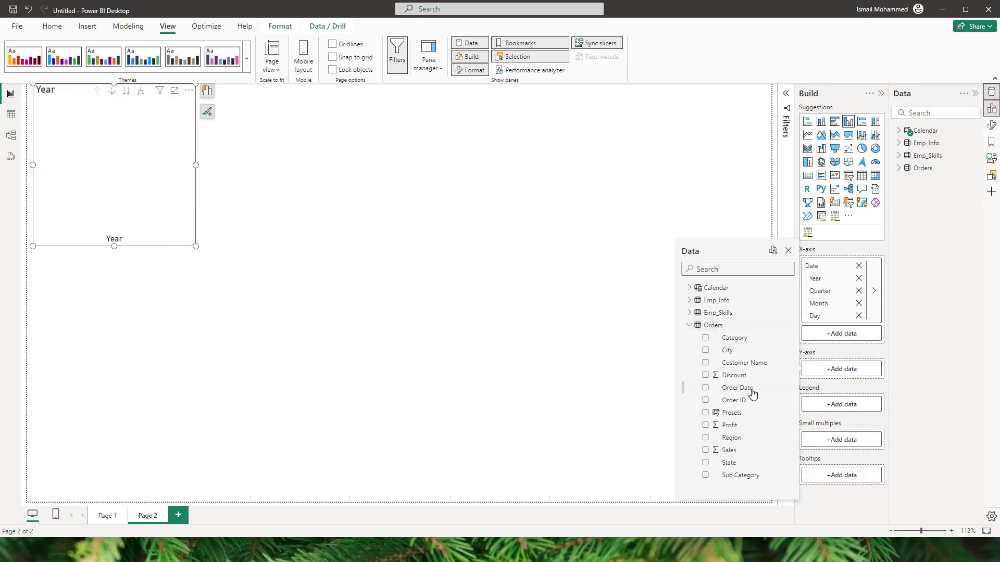
left_click(706, 450)
left_click(296, 263)
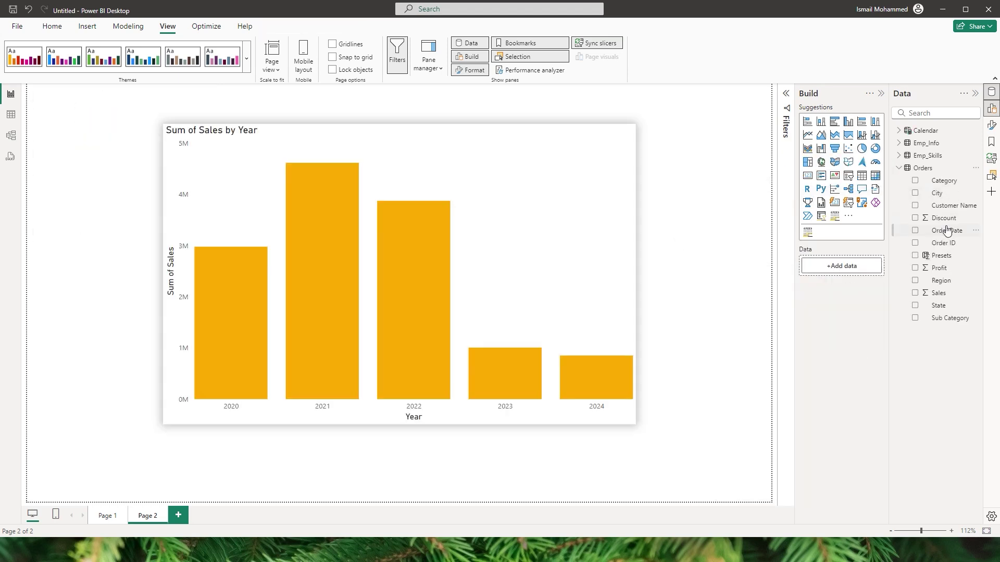
Create a new measure in the Orders table and name it Forecast_Sales.
left_click(976, 167)
key("Escape")
type("Forecas")
type("t_Sles =")
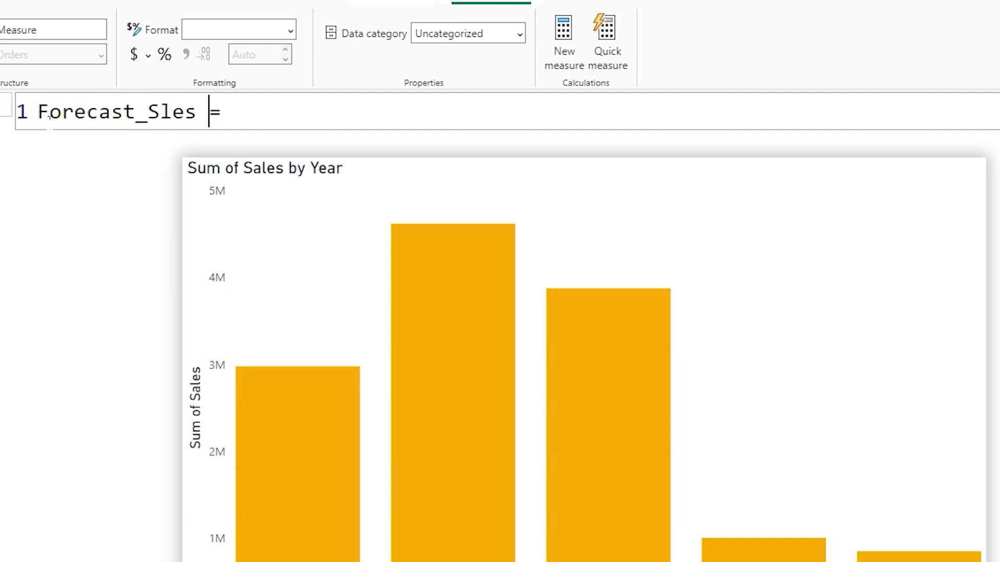
key("Left")
key("Left")
key("Left")
key("Left")
type("a")
key("End")
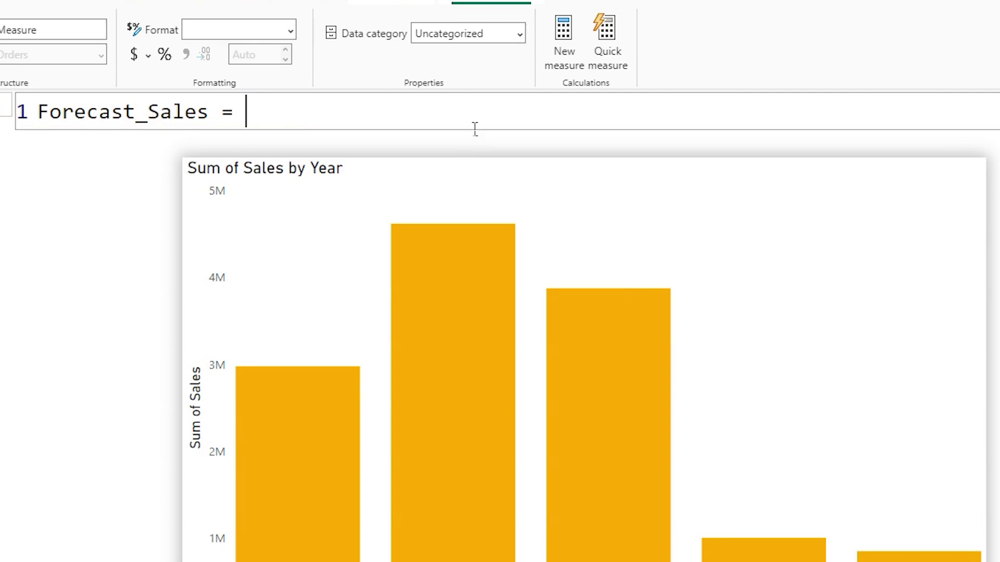
Define the variable Max_Year as MAX('Calendar'[Year]) in the Forecast_Sales measure.
type("VAR")
type("Max")
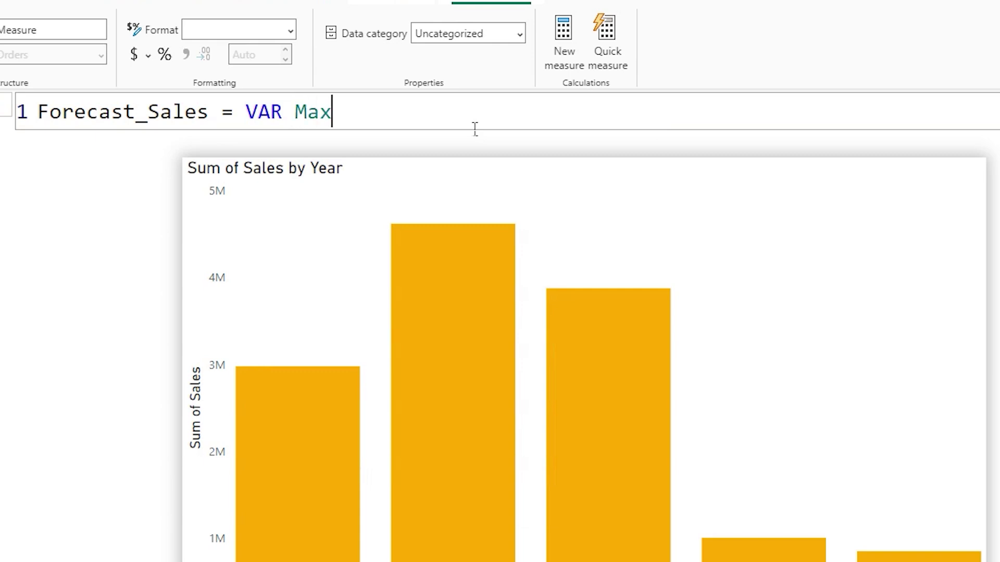
type("_Year = MAX(")
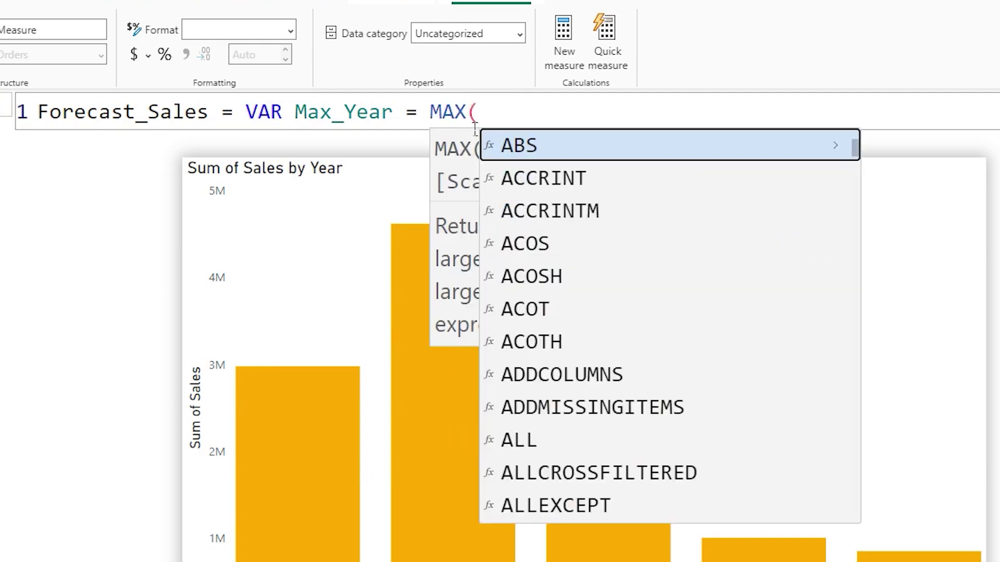
type("Da")
key("BackSpace")
key("BackSpace")
type("Year")
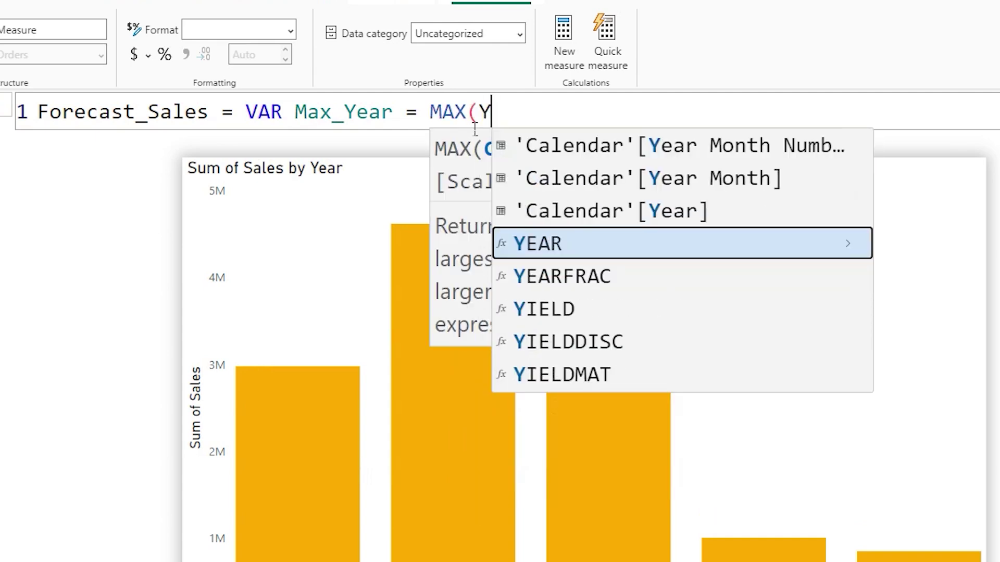
left_click(695, 212)
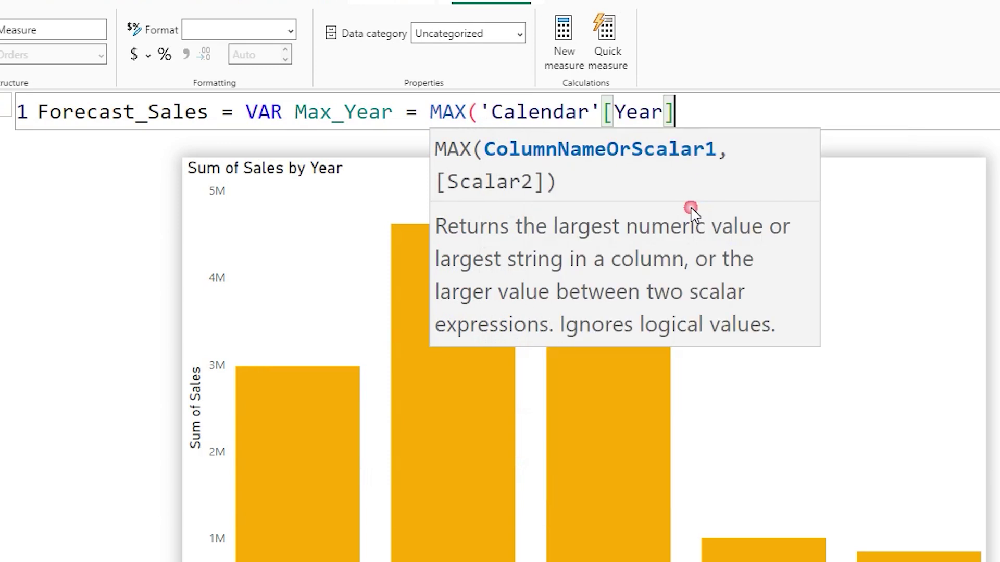
type(")")
key("shift+Return")
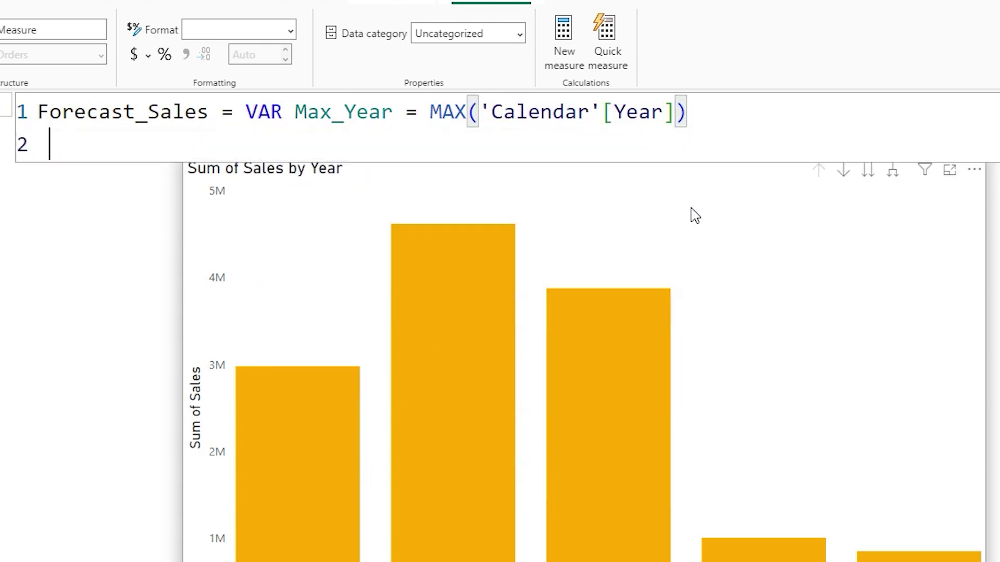
Make the Forecast_Sales measure return Max_Year and commit the formula.
key("shift+Return")
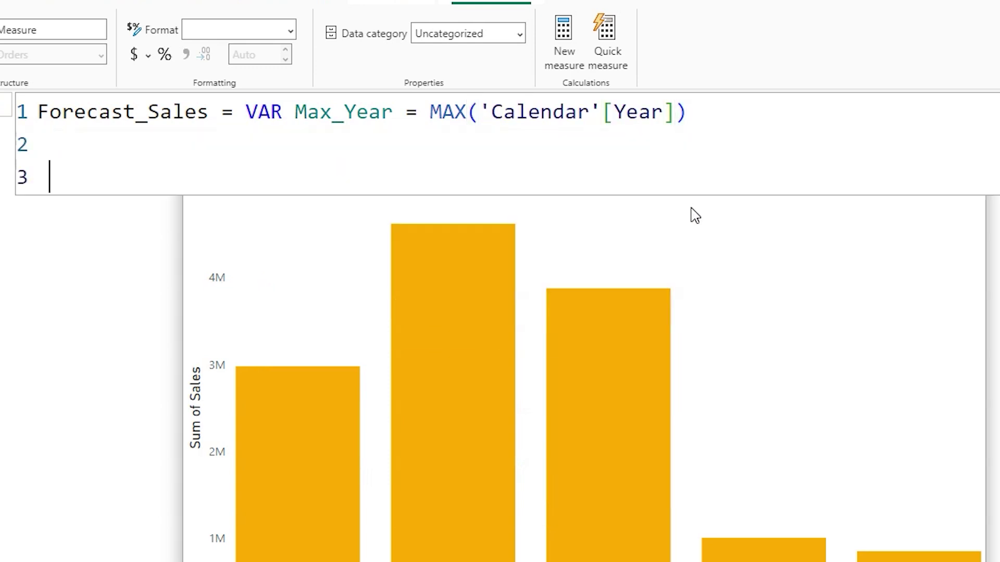
type("Retu")
key("Tab")
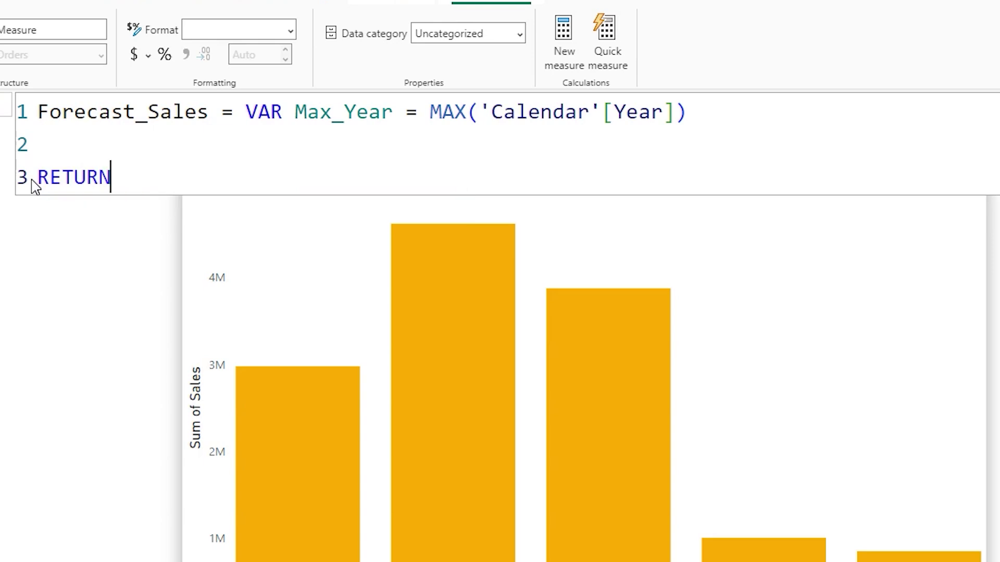
type("Max")
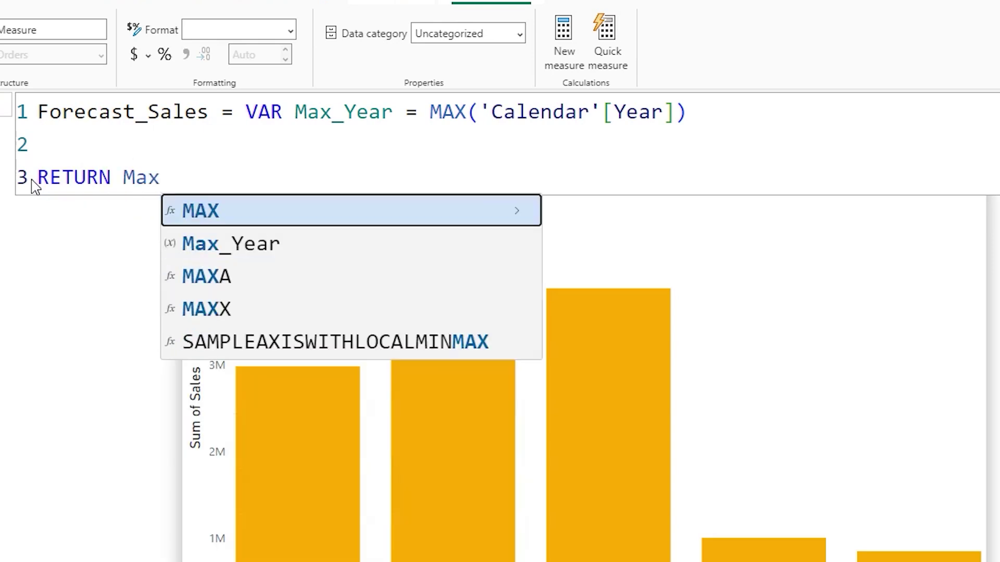
key("Down")
key("Tab")
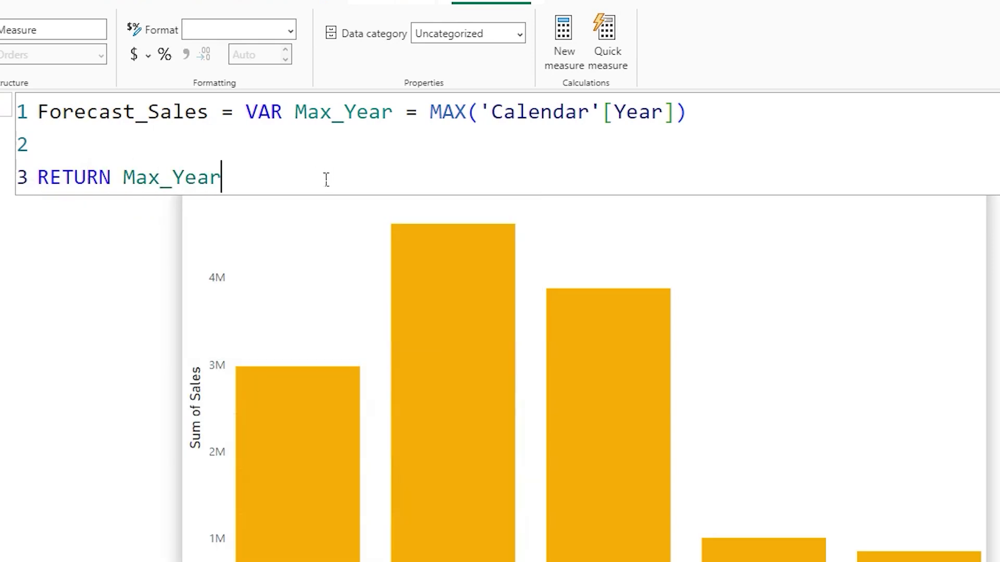
key("Return")
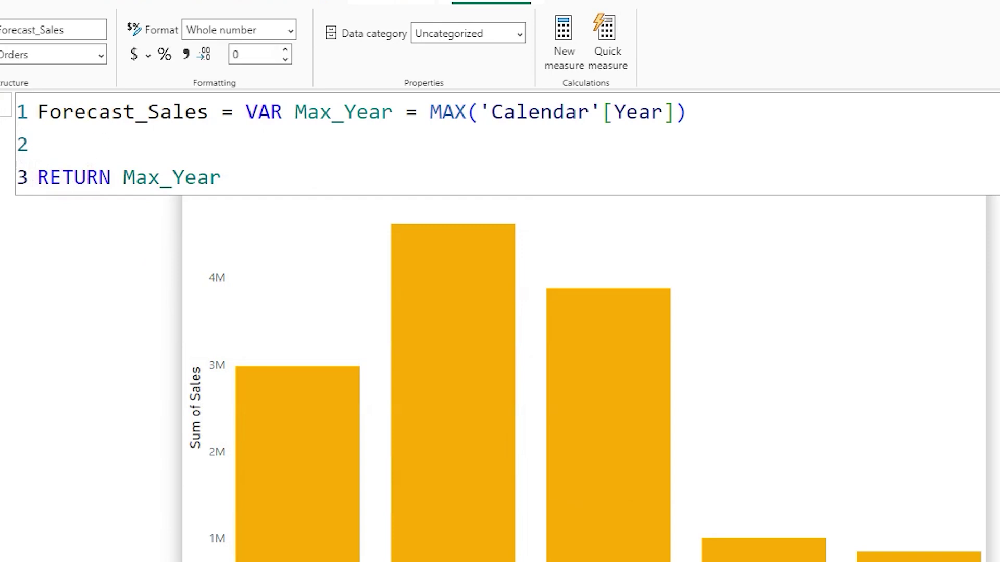
Show the Forecast_Sales measure in a card visual beside the column chart.
left_click_drag(999, 338, 999, 338)
left_click_drag(778, 339, 693, 290)
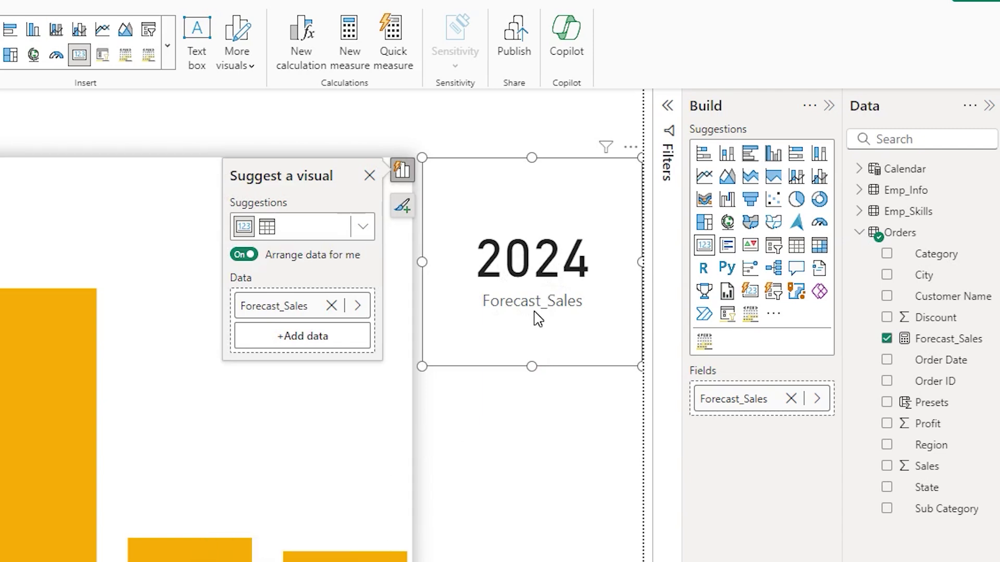
Reopen the Forecast_Sales formula and move the Max_Year variable declaration onto its own line.
left_click(935, 339)
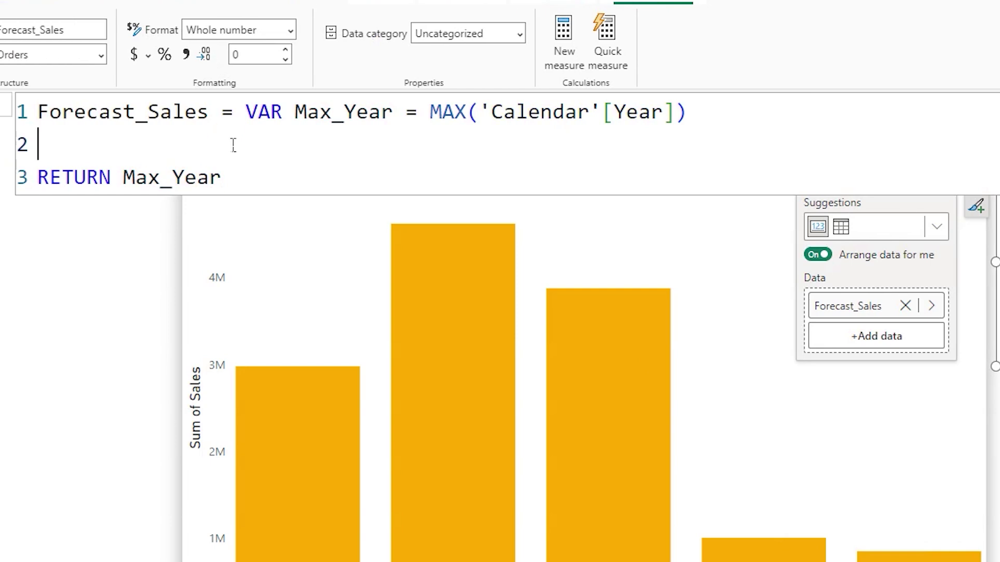
left_click(244, 111)
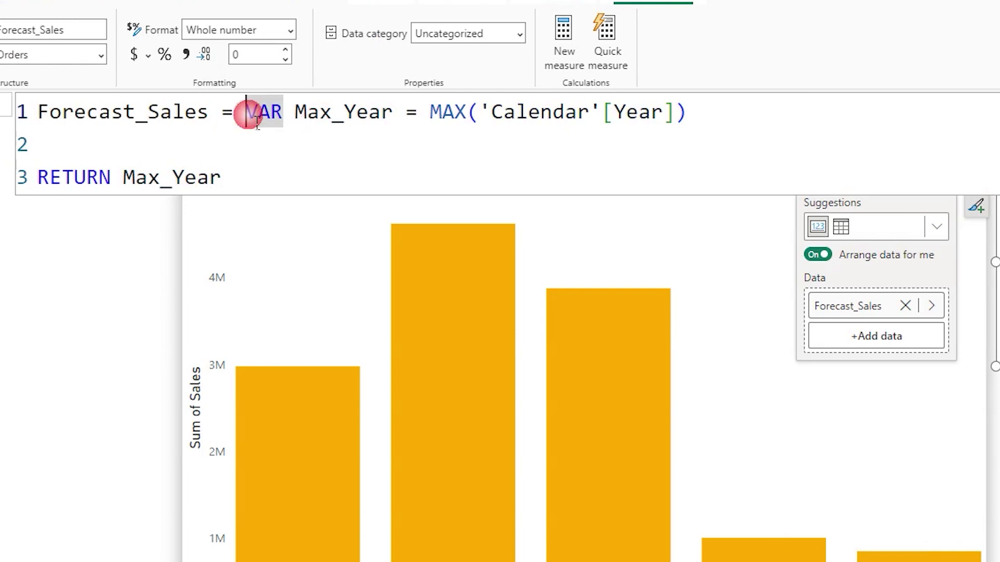
key("shift+Return")
key("Down")
Add a variable Sales_ before the RETURN line, starting a CALCULATE expression with SUM(Orders[Sales]).
type("VAR")
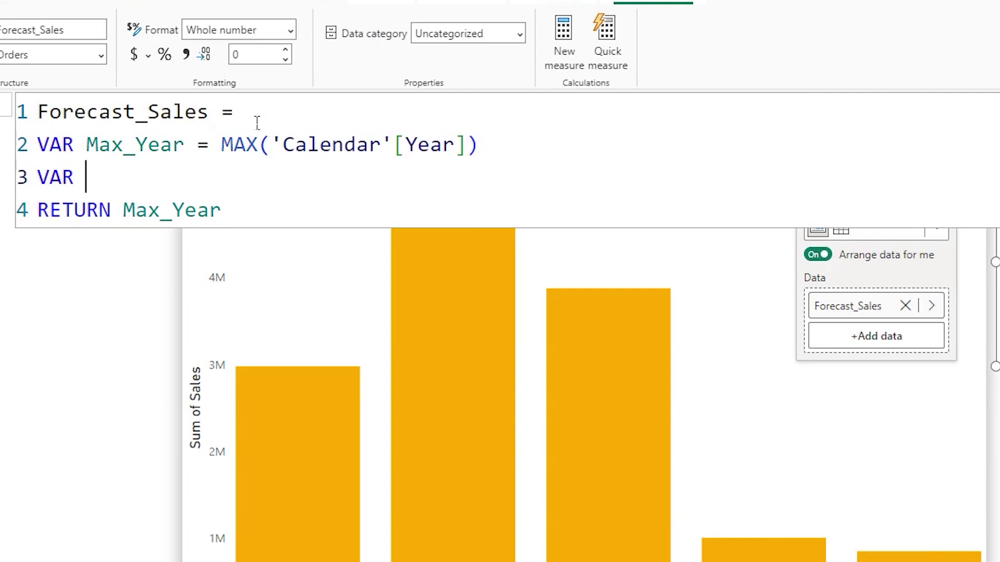
type("Sales_ =")
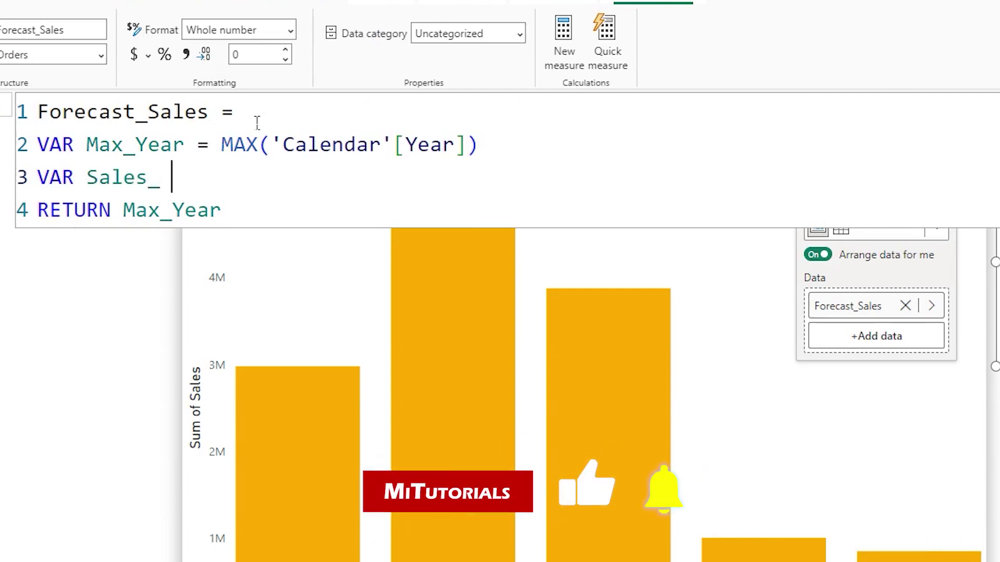
type(" CALCULATE(")
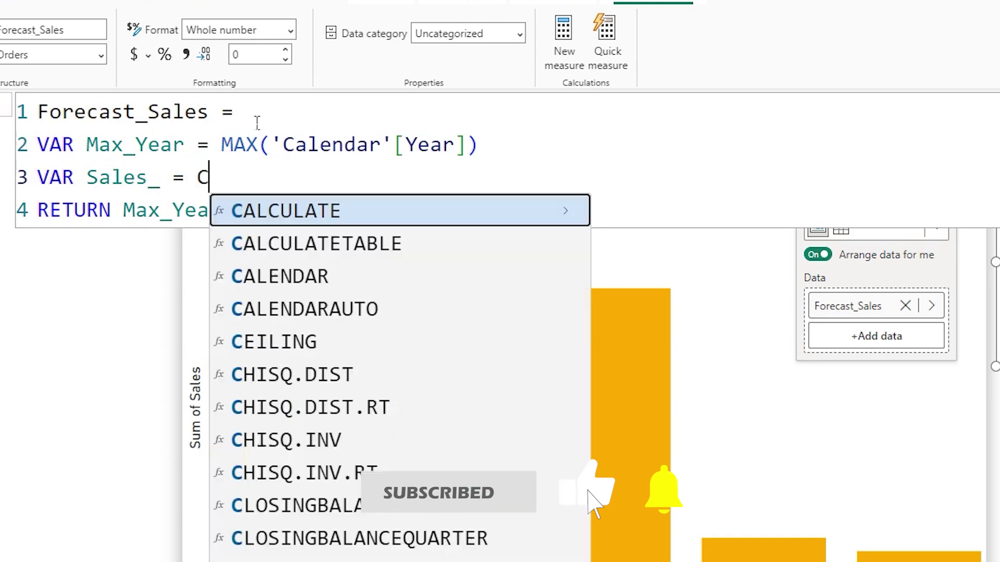
key("Tab")
type("Sum")
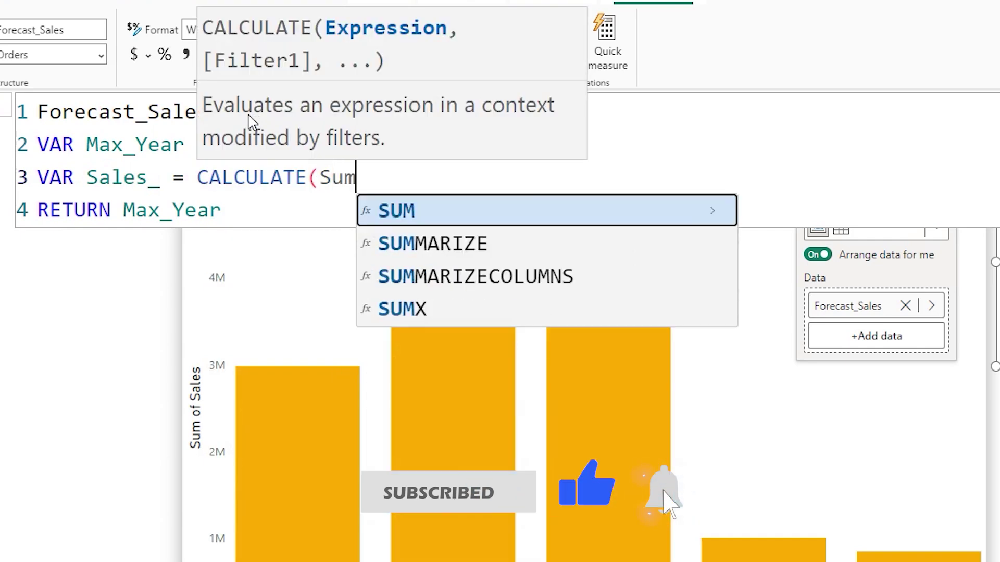
key("Tab")
type("Sal")
key("Tab")
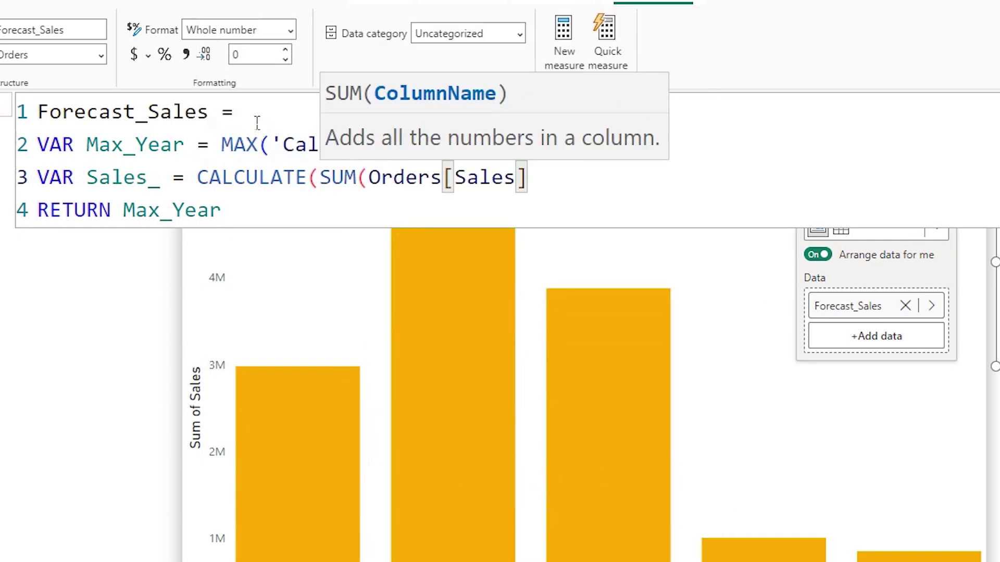
type("),")
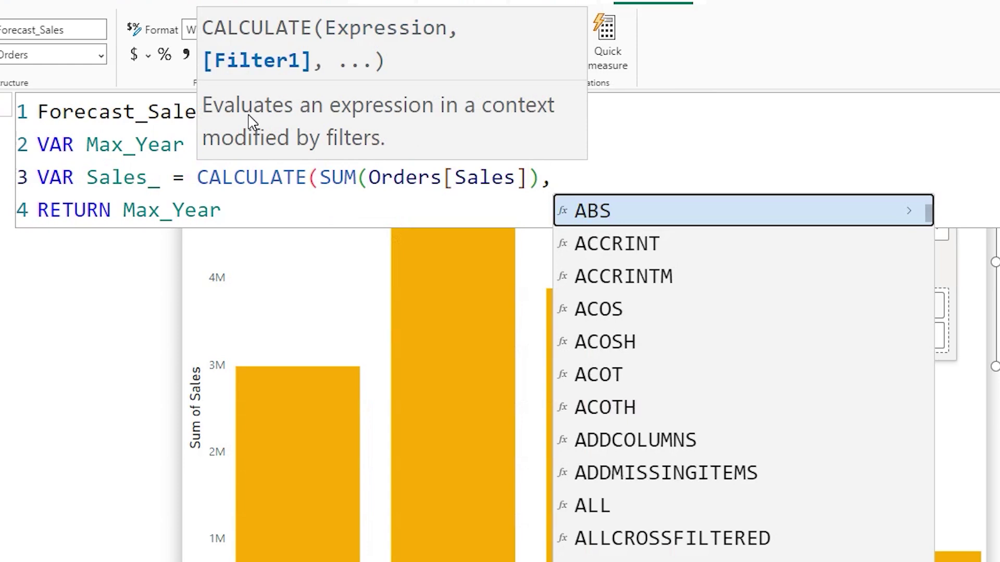
Complete the Sales_ variable's CALCULATE expression with the filter 'Calendar'[Year] = Max_Year and a closing parenthesis.
type("Year")
key("Up")
key("Up")
key("Up")
key("Up")
key("Up")
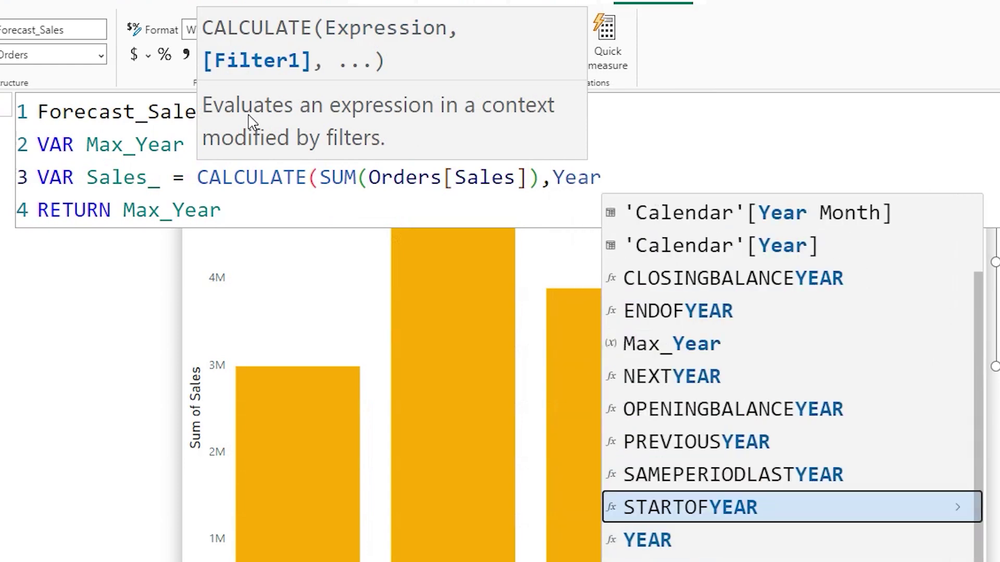
key("Up")
key("Up")
key("Up")
key("Up")
key("Tab")
type("= ")
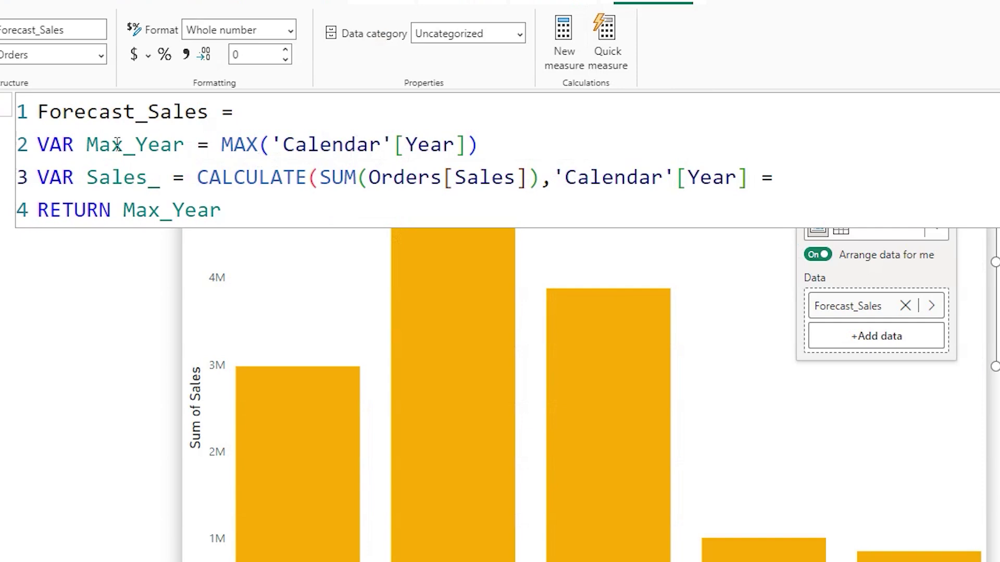
type("Max")
key("Down")
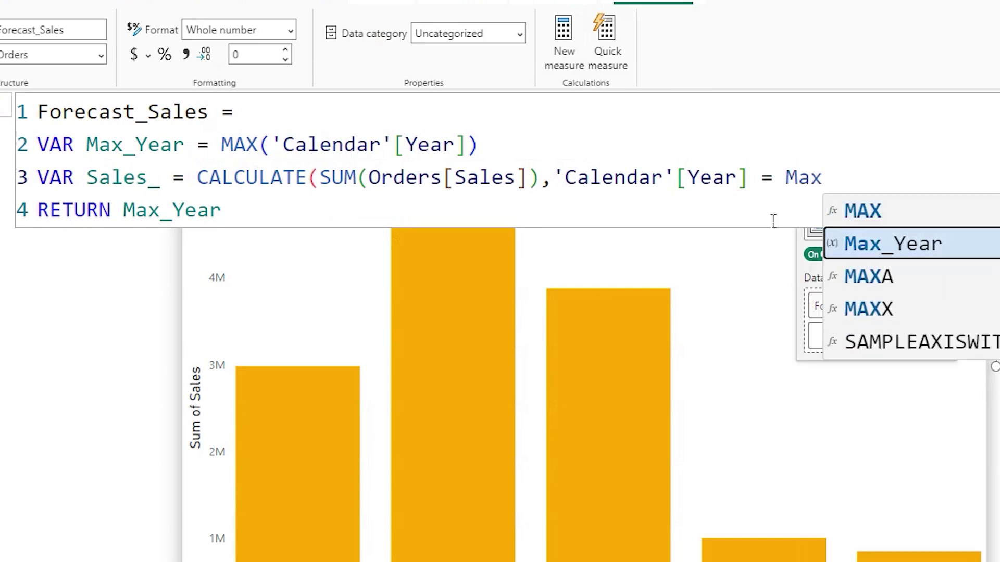
key("Tab")
type(")")
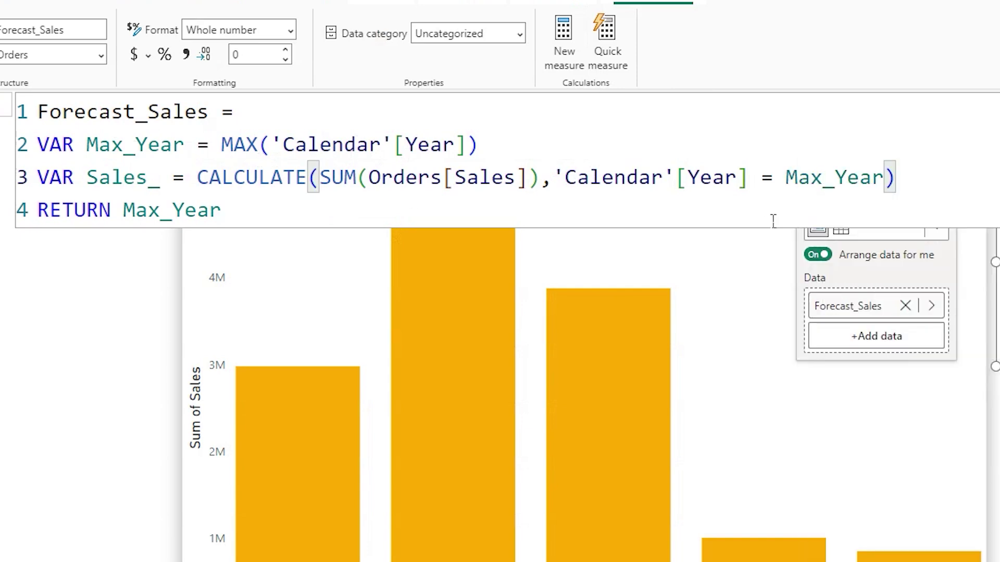
Make the Forecast_Sales measure return Sales_ instead of Max_Year and commit the formula.
left_click_drag(221, 211, 122, 211)
type("Sal")
key("Tab")
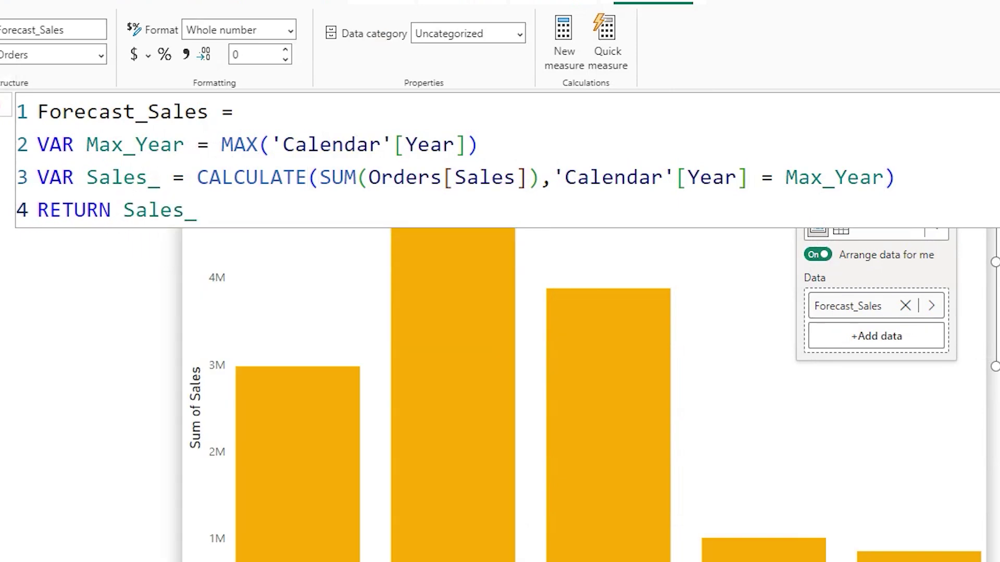
key("Return")
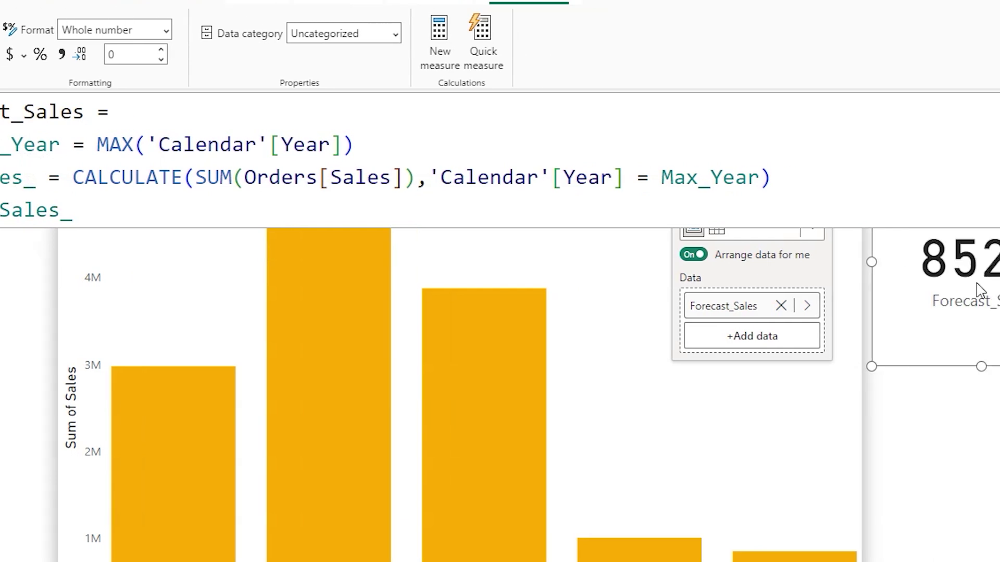
Turn on data labels for the Sum of Sales by Year column chart.
left_click(856, 524)
left_click(517, 303)
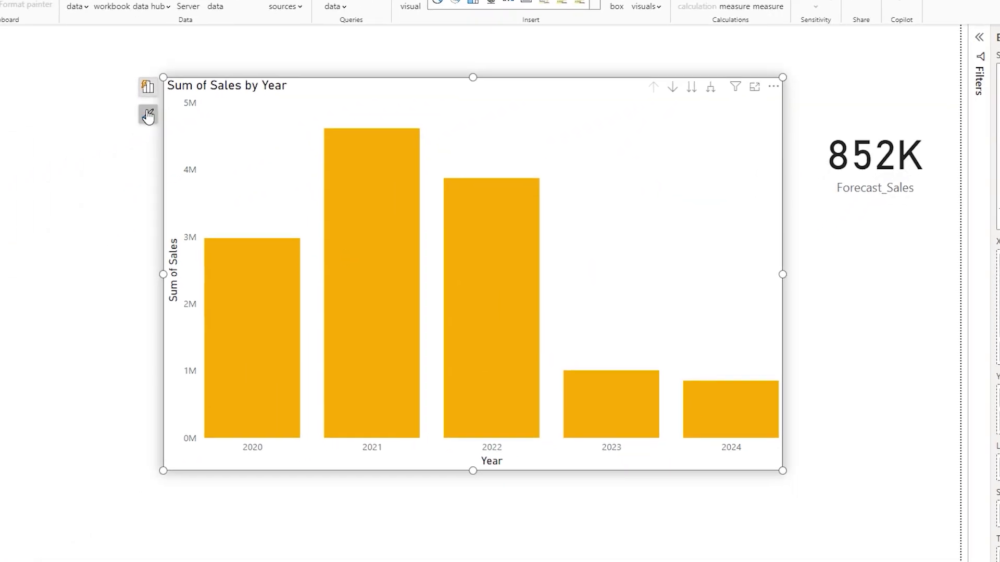
left_click(148, 114)
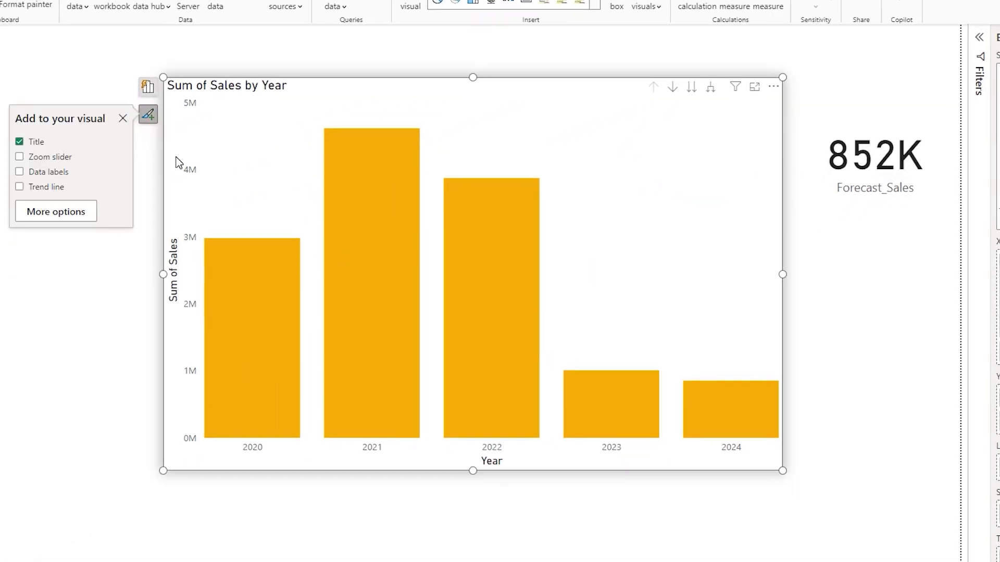
left_click(20, 172)
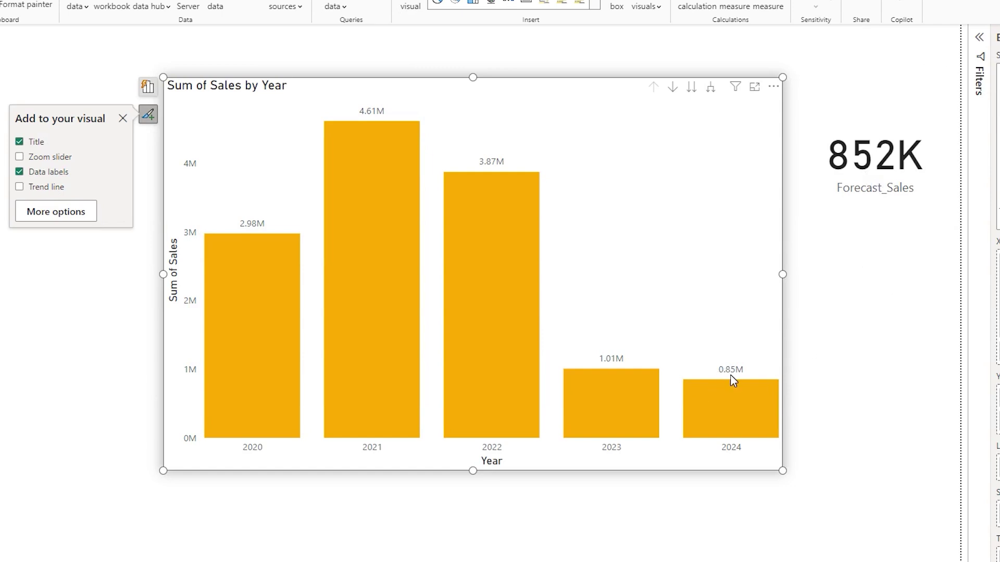
mouse_move(729, 390)
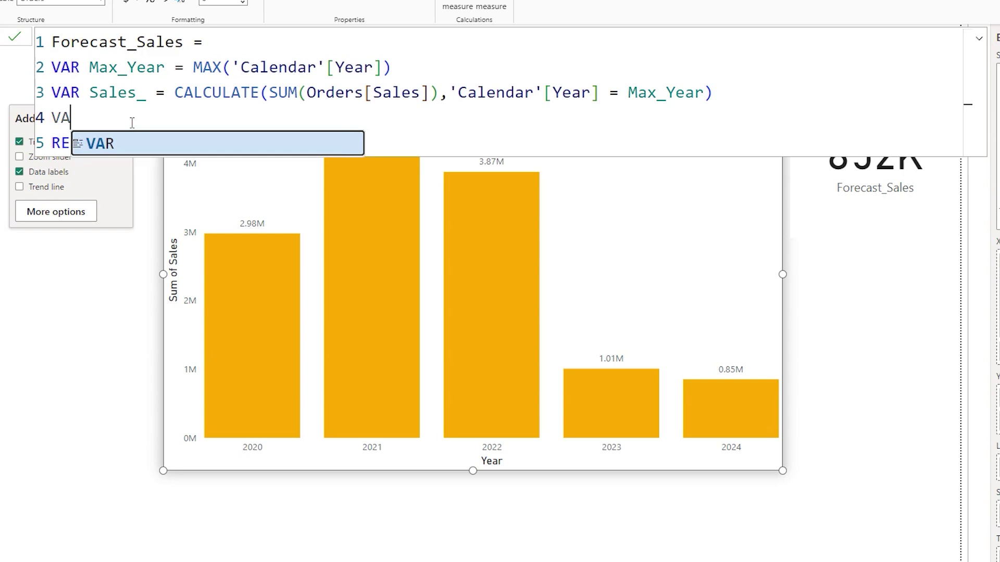
Add a variable No_of_Month to the Forecast_Sales formula, starting a CALCULATE expression with DISTINCTCOUNT('Calendar'[Month]).
type("R")
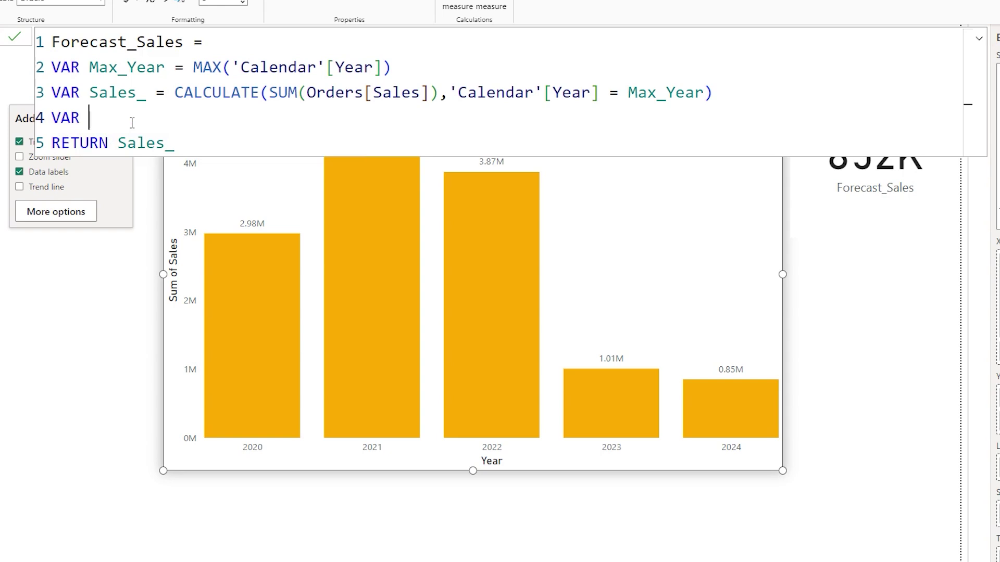
type("No_of_Month = ")
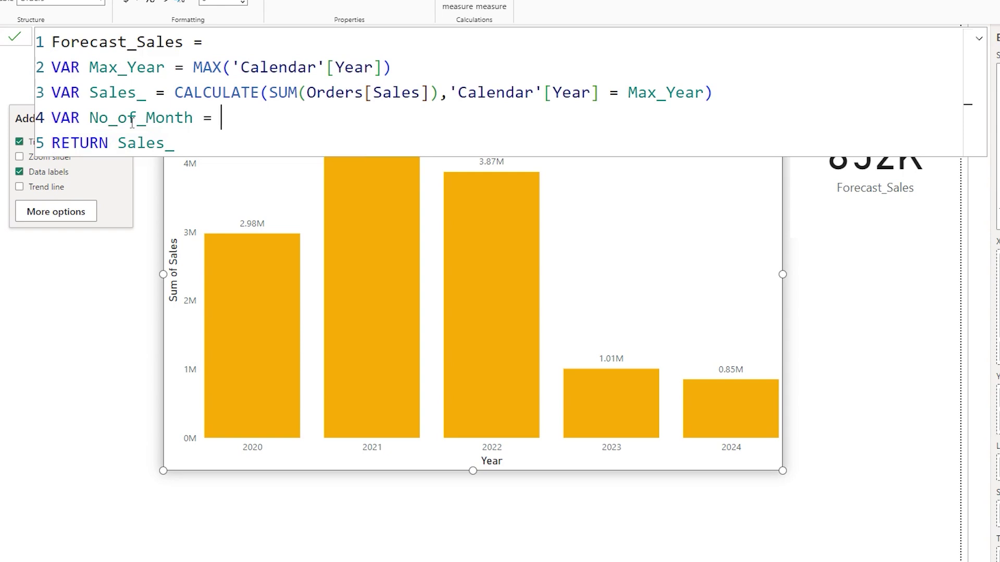
type("CALCULATE(")
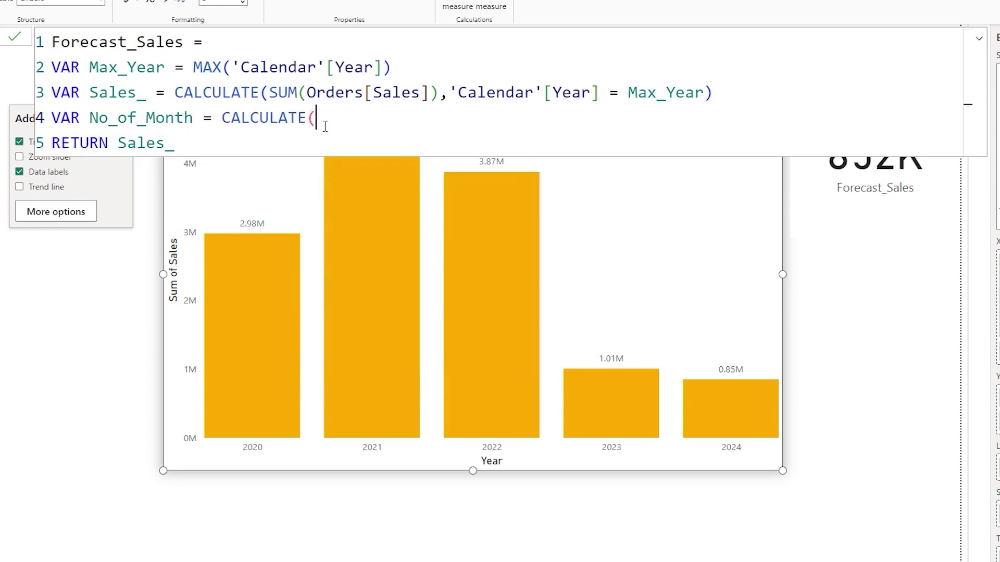
type("Dist")
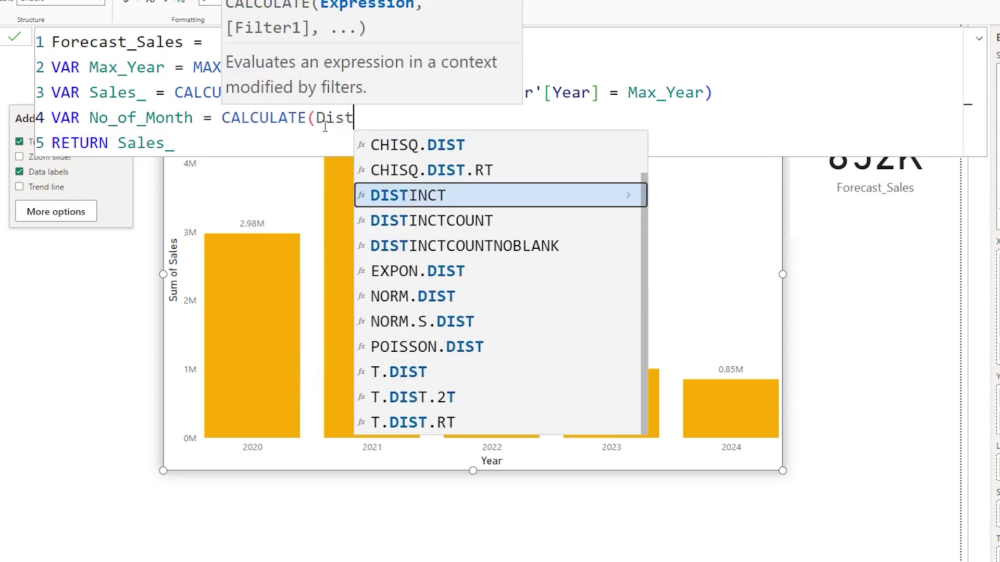
key("Down")
key("Tab")
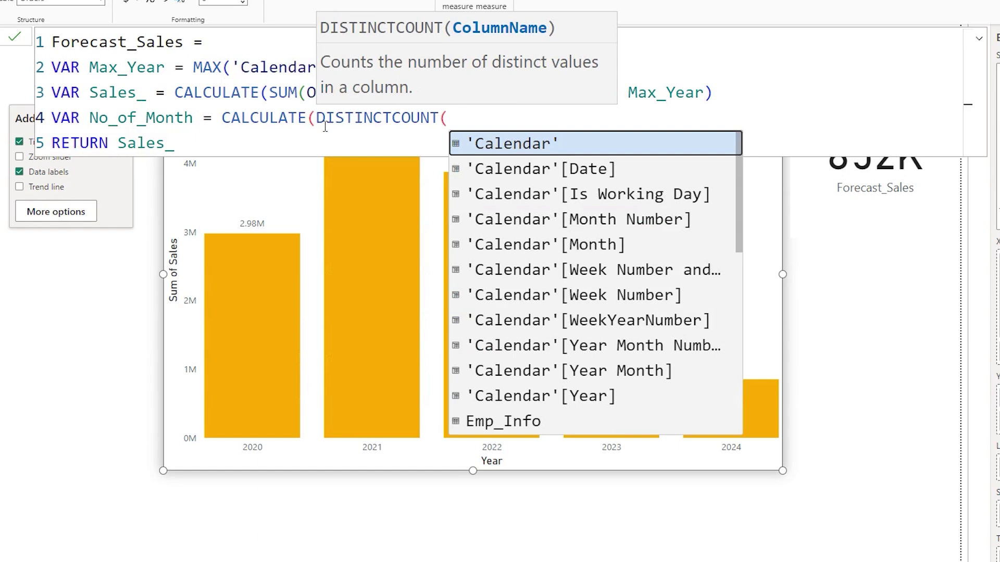
key("Down")
key("Down")
key("Down")
key("Down")
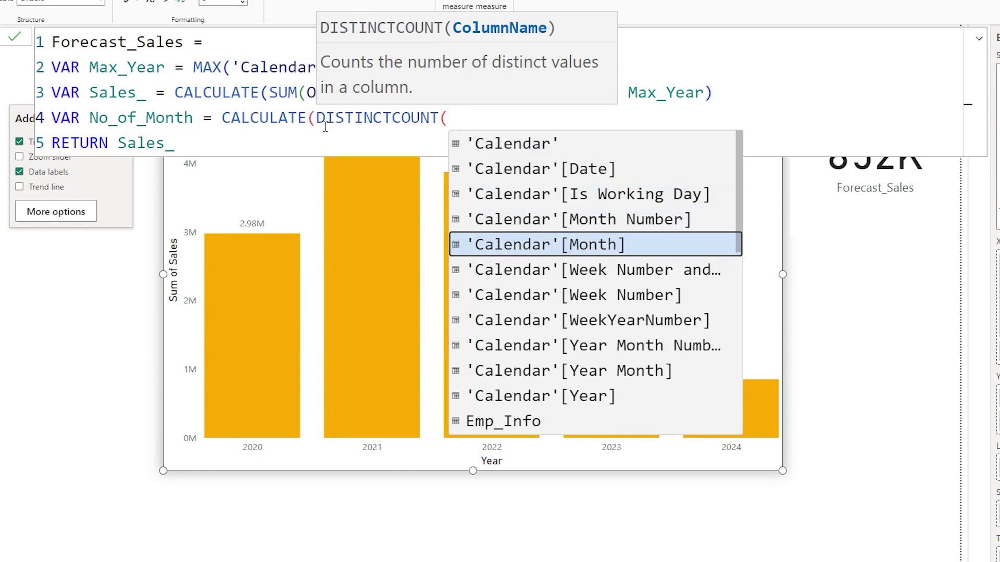
key("Tab")
type(")")
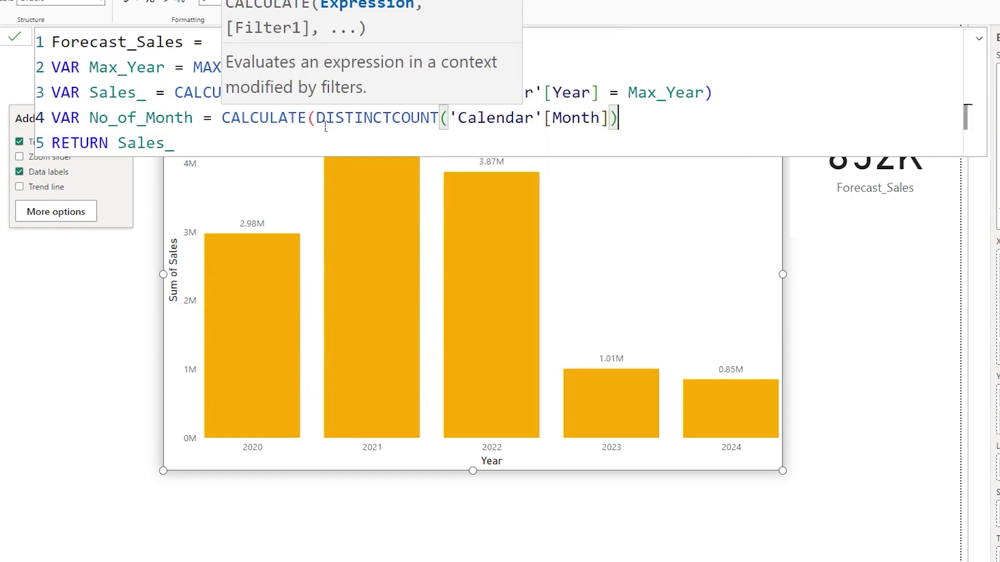
Complete the No_of_Month variable's CALCULATE expression with the filter 'Calendar'[Year] = Max_Year and a closing parenthesis.
type(",")
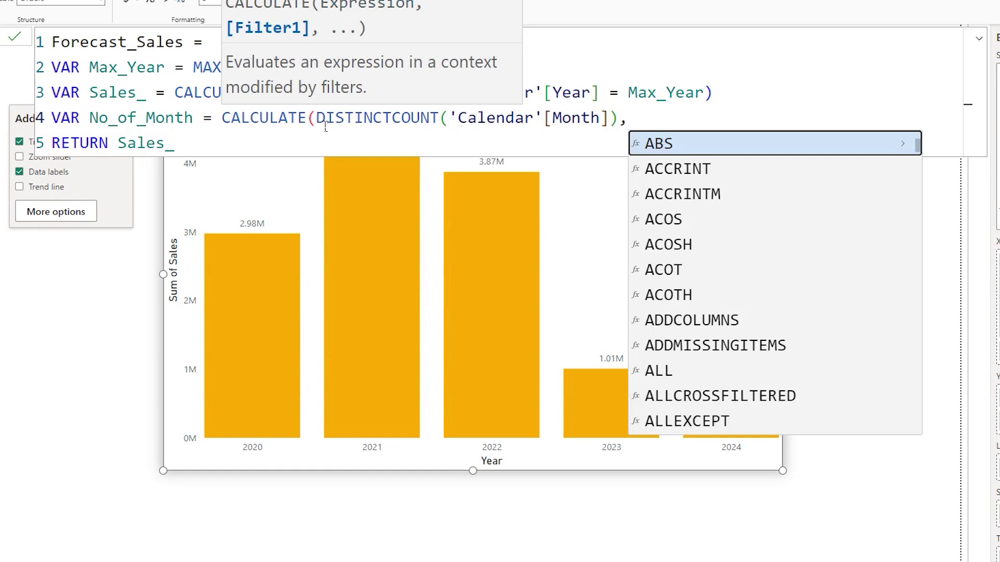
type("Year")
key("Up")
key("Up")
key("Up")
key("Up")
key("Up")
key("Up")
key("Up")
key("Up")
key("Up")
key("Tab")
type("= Max")
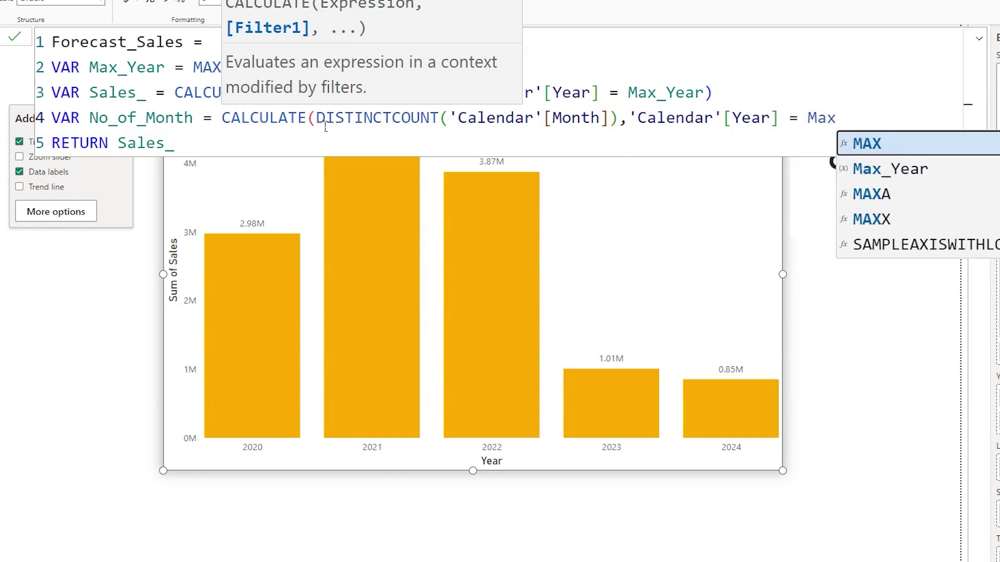
key("Down")
key("Tab")
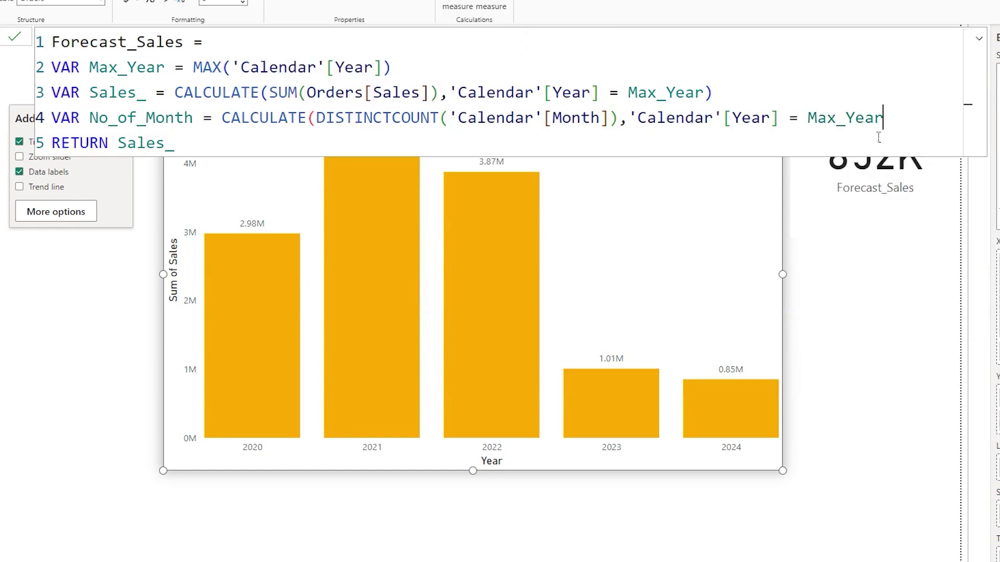
left_click_drag(898, 119, 639, 129)
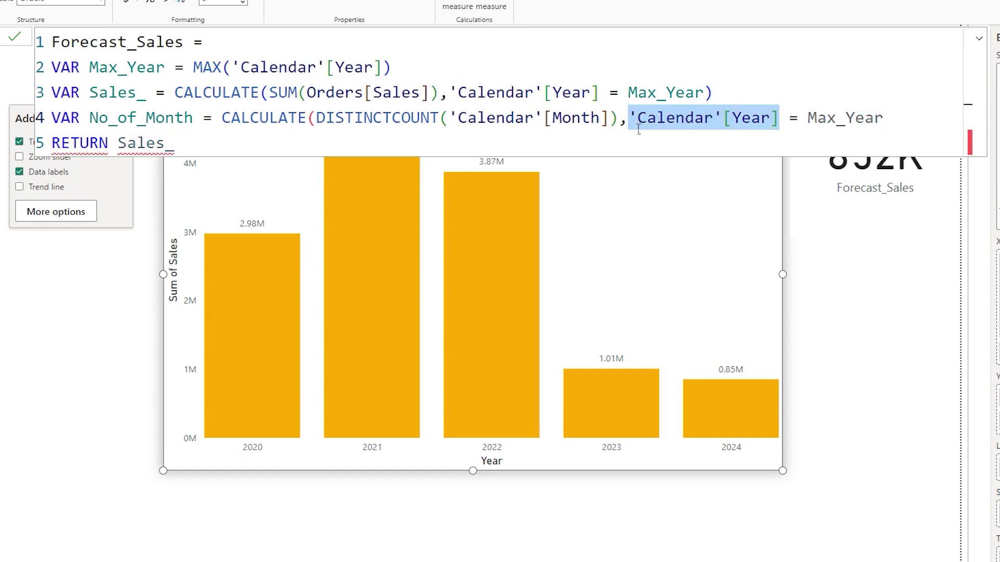
left_click_drag(610, 129, 460, 130)
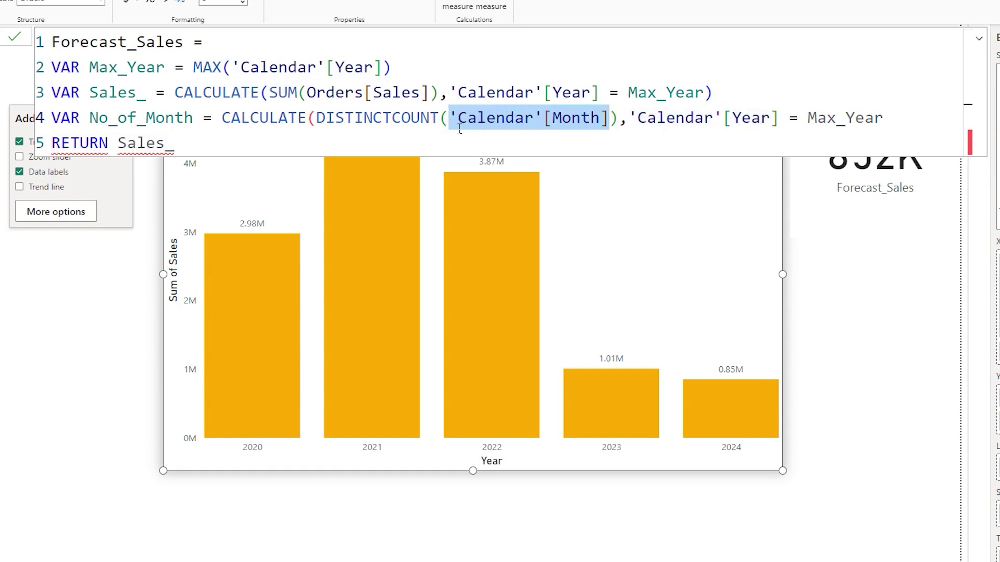
left_click(904, 131)
type(")")
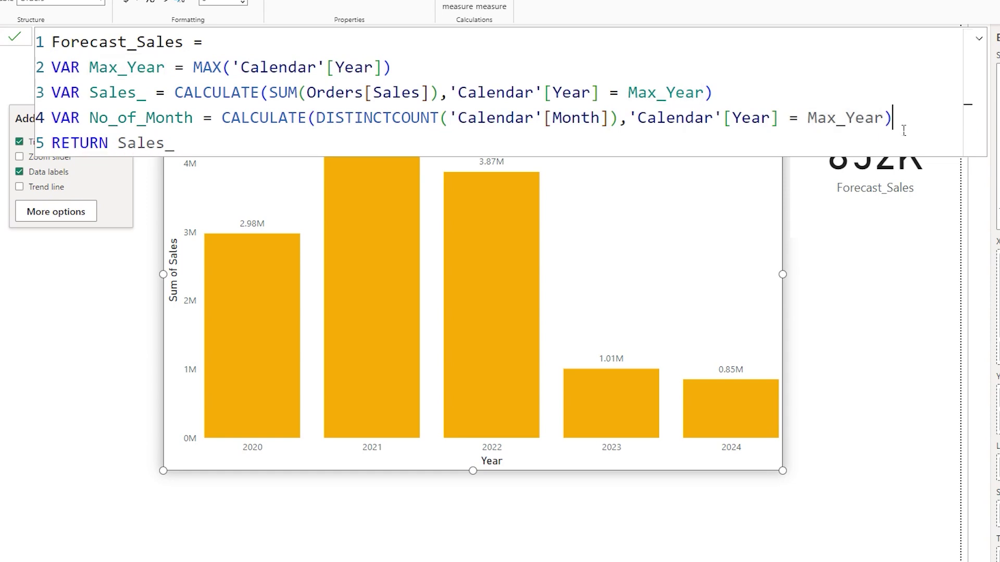
Make the Forecast_Sales measure return No_of_Month and commit the formula.
double_click(138, 119)
left_click_drag(198, 151, 119, 148)
type("No_of_Month")
left_click(16, 40)
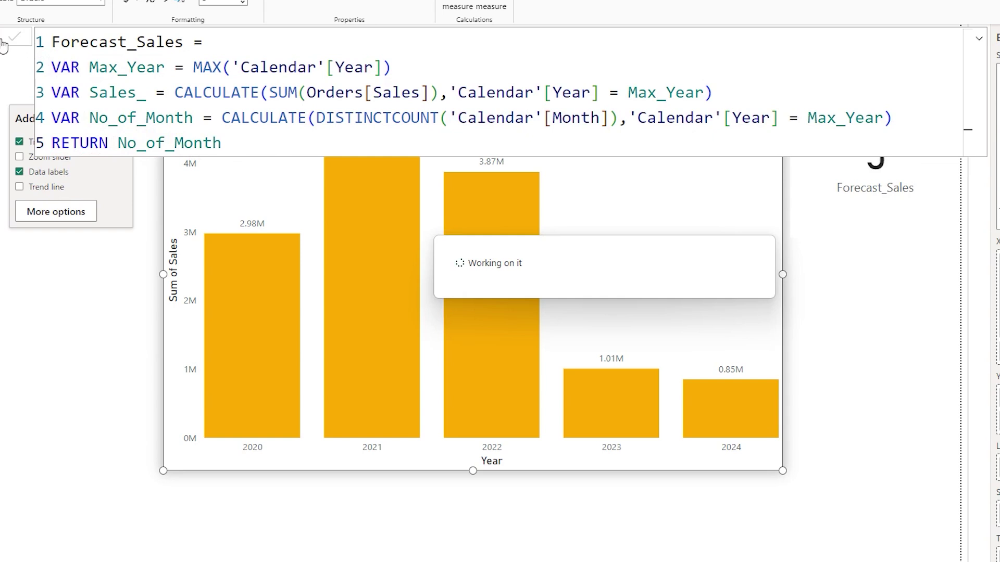
left_click(6, 40)
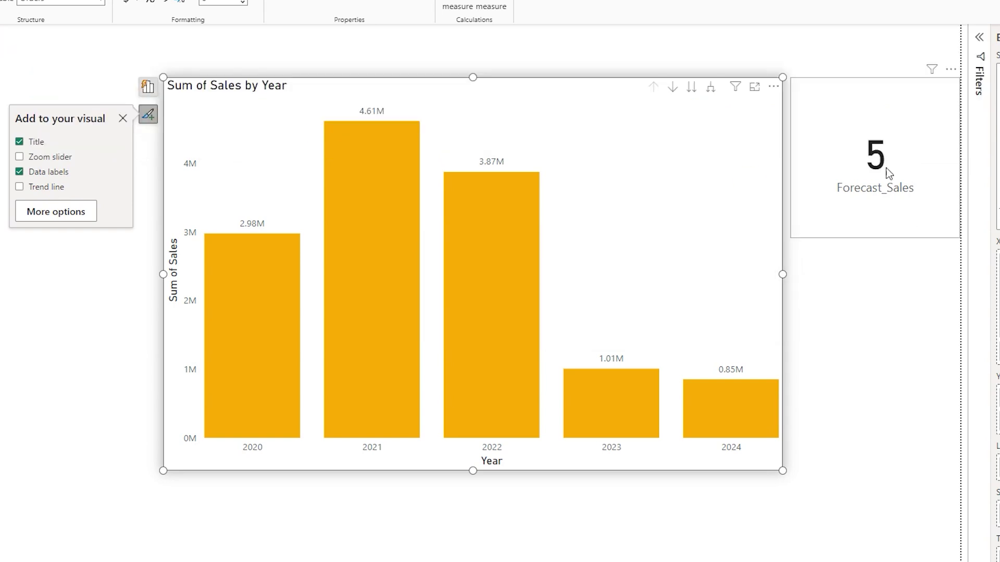
Expand the column chart through quarter to month level and check the months with sales in the latest year.
right_click(676, 223)
left_click(720, 280)
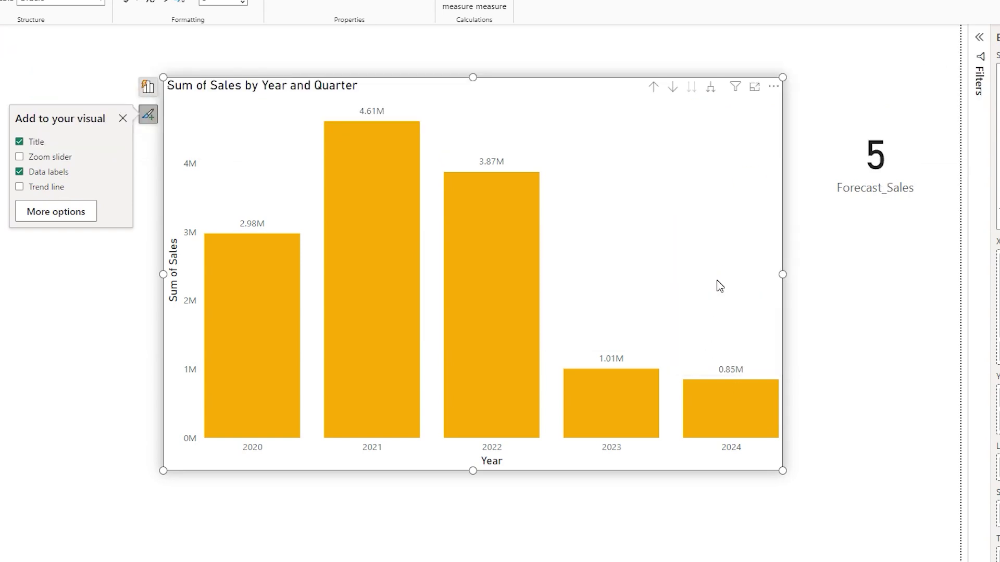
right_click(717, 222)
left_click(748, 264)
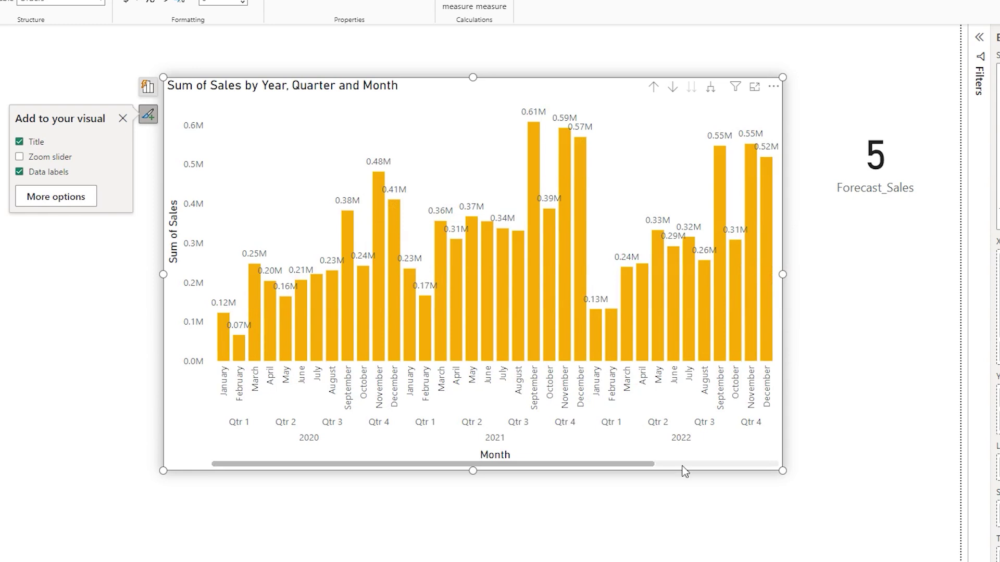
left_click_drag(670, 463, 781, 463)
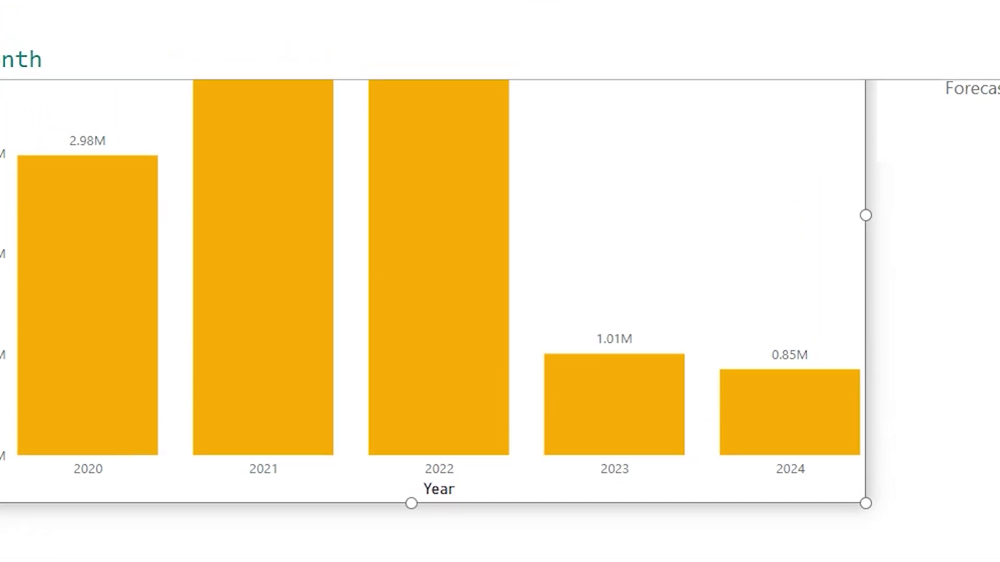
Add a variable Avg_Sales before the RETURN line, defined as Sales_/No_of_Month.
type("VAR ")
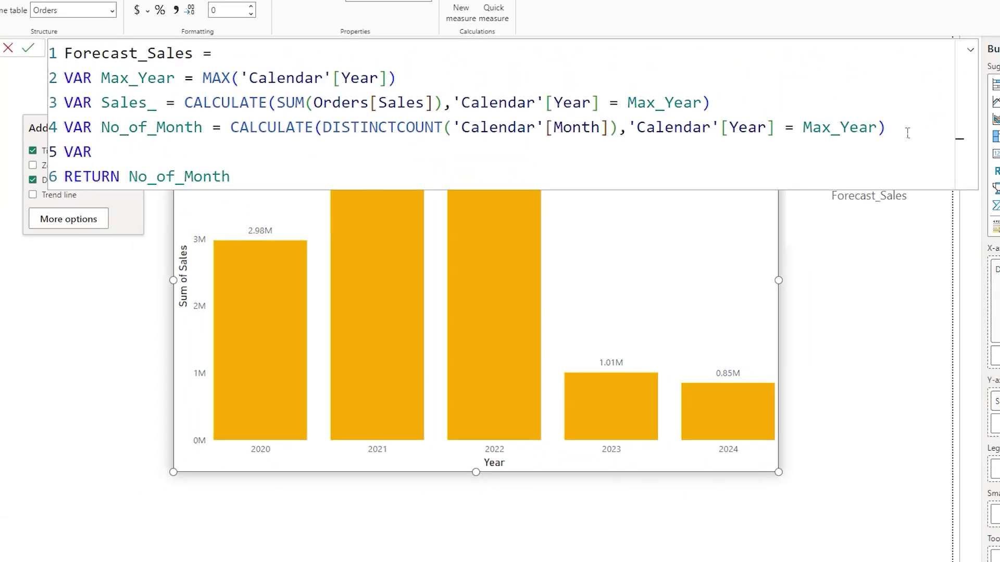
type("Avg_Sales = ")
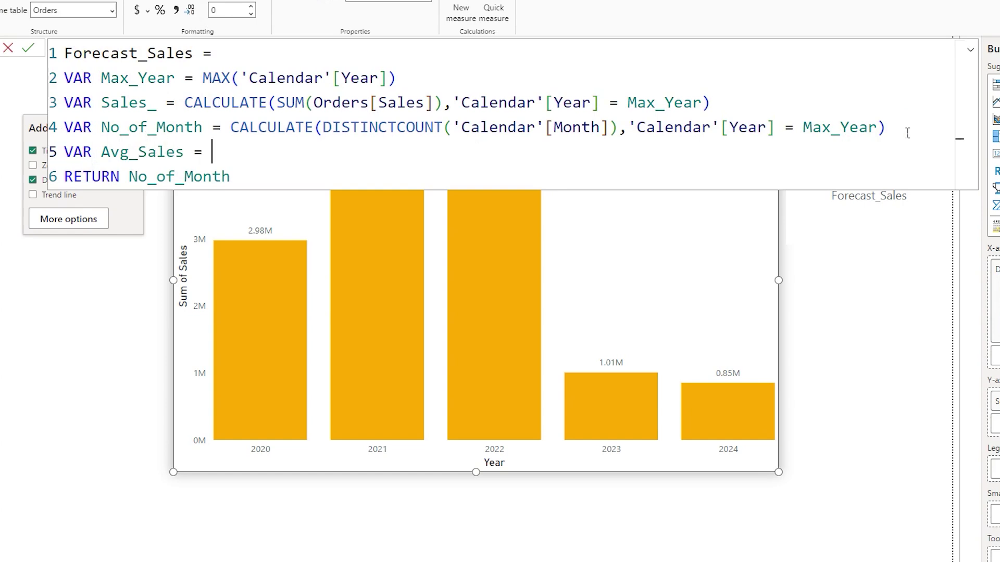
type("Sales_")
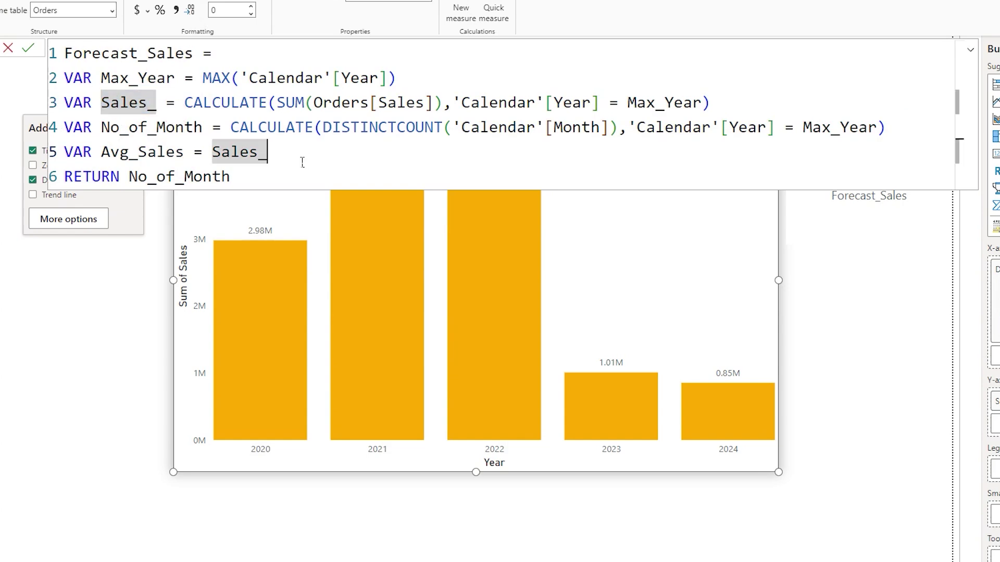
type("/")
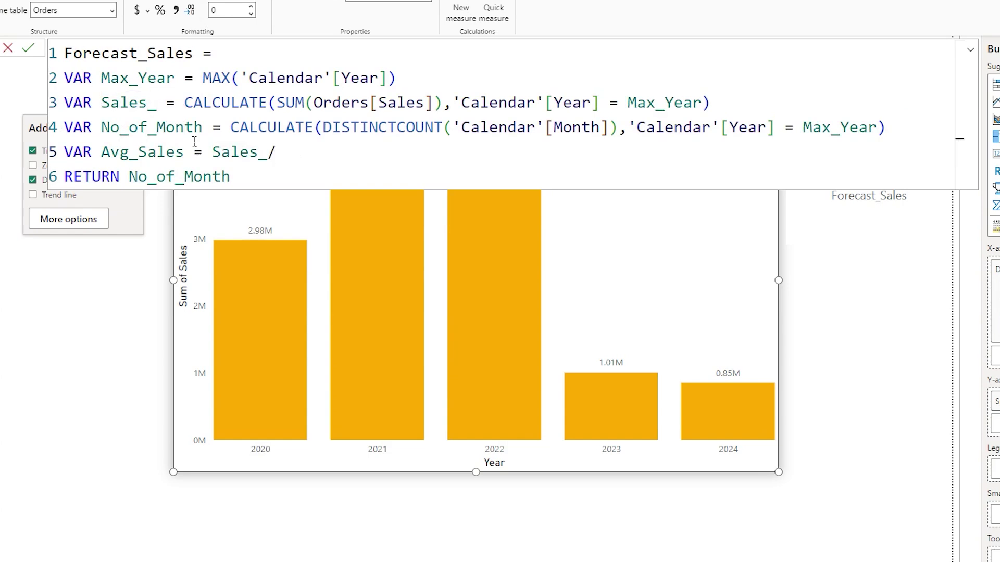
type("No")
key("Up")
key("Tab")
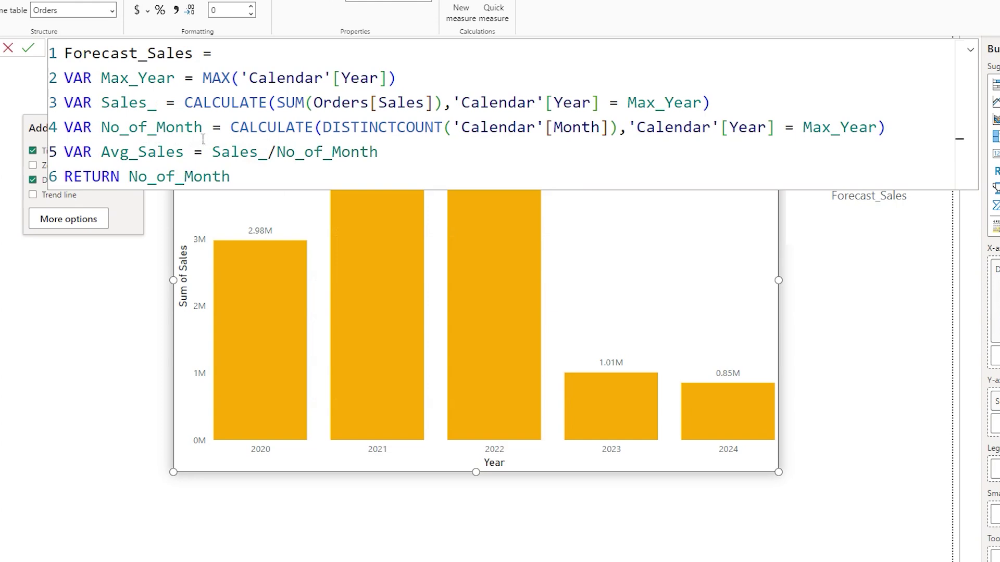
Make the Forecast_Sales measure return Avg_Sales*12, commit the formula and close the formula editor.
double_click(144, 154)
key("ctrl+c")
double_click(182, 185)
key("ctrl+v")
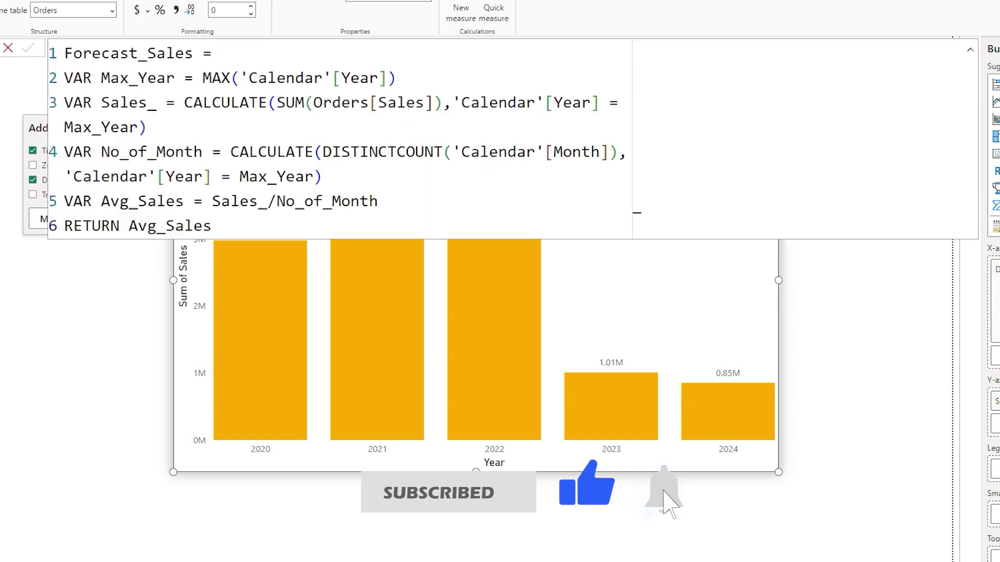
left_click(267, 183)
type("*12")
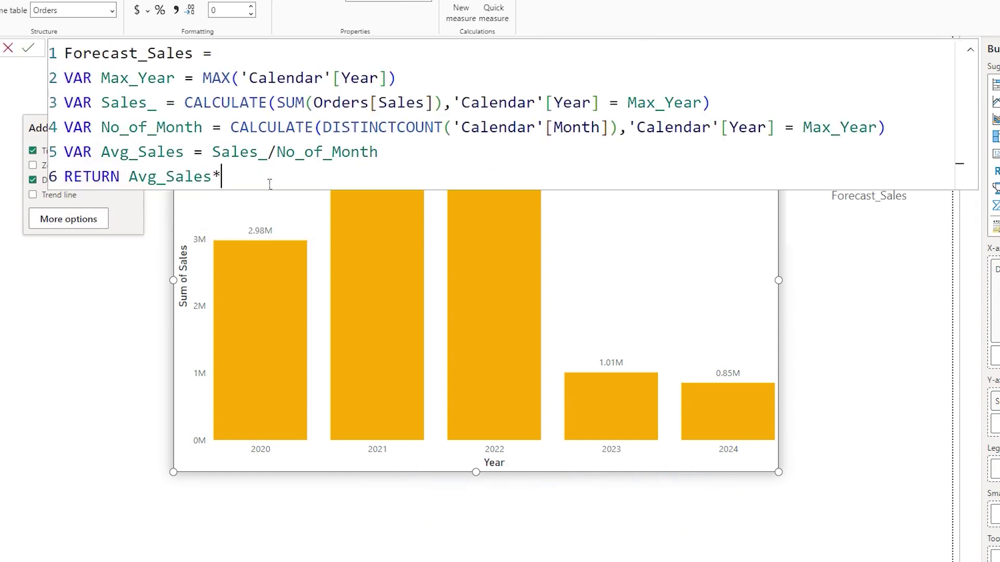
left_click(29, 50)
left_click(9, 50)
Delete the Forecast_Sales card visual and select the yearly sales column chart.
left_click(888, 192)
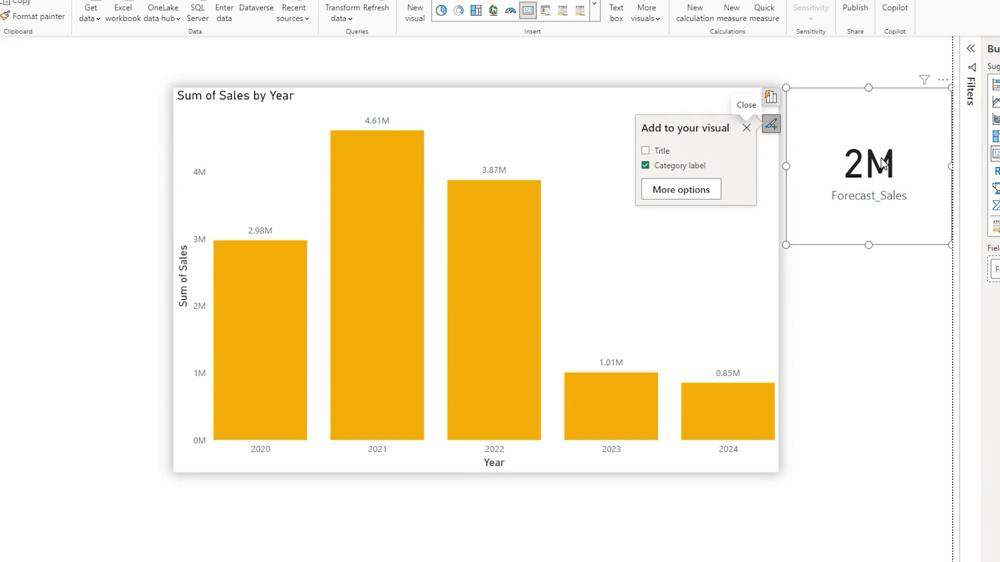
key("Delete")
left_click(685, 203)
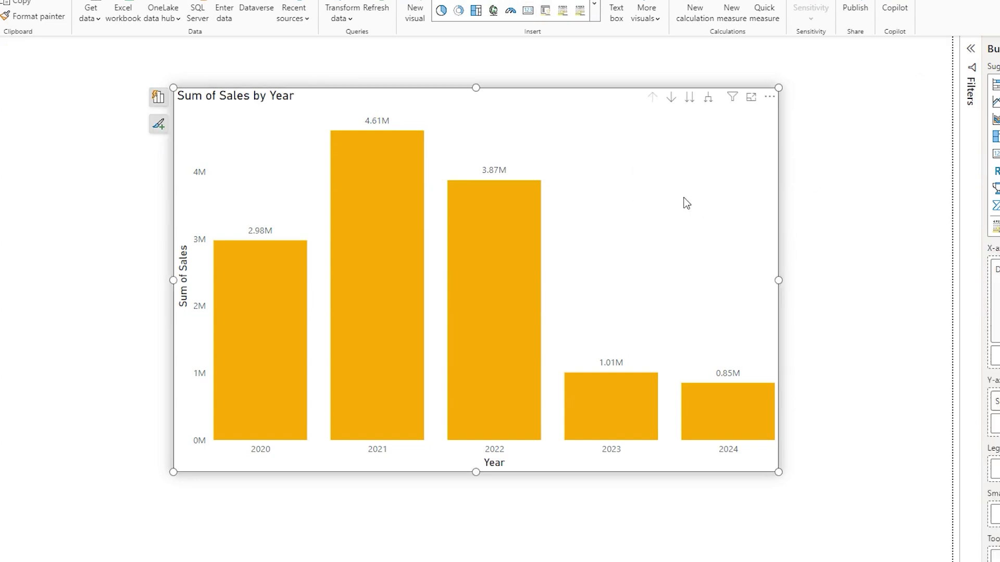
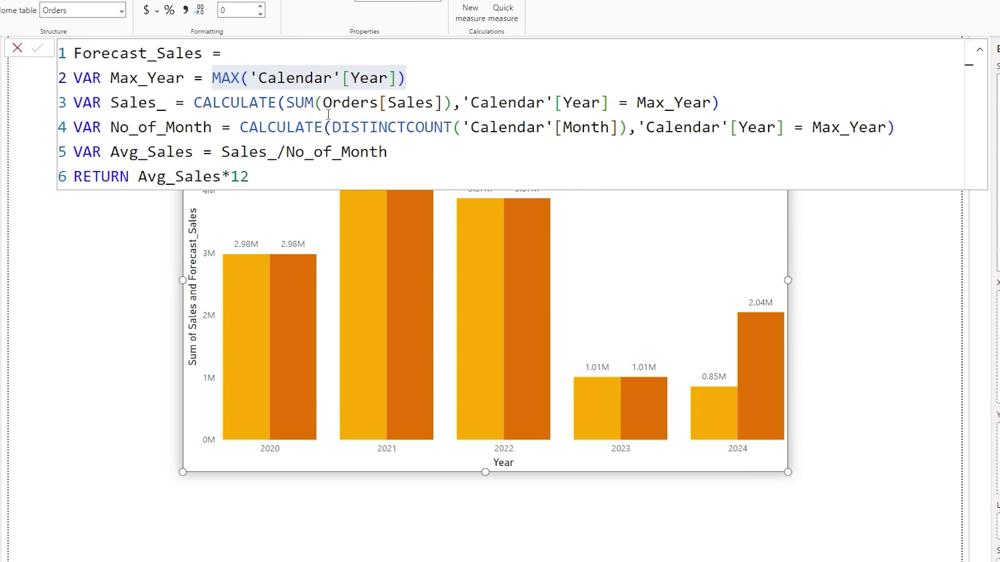
Change Max_Year to CALCULATE(MAX('Calendar'[Year]),ALL('Calendar')) and commit the measure.
left_click(217, 83)
type("CALCULATE(")
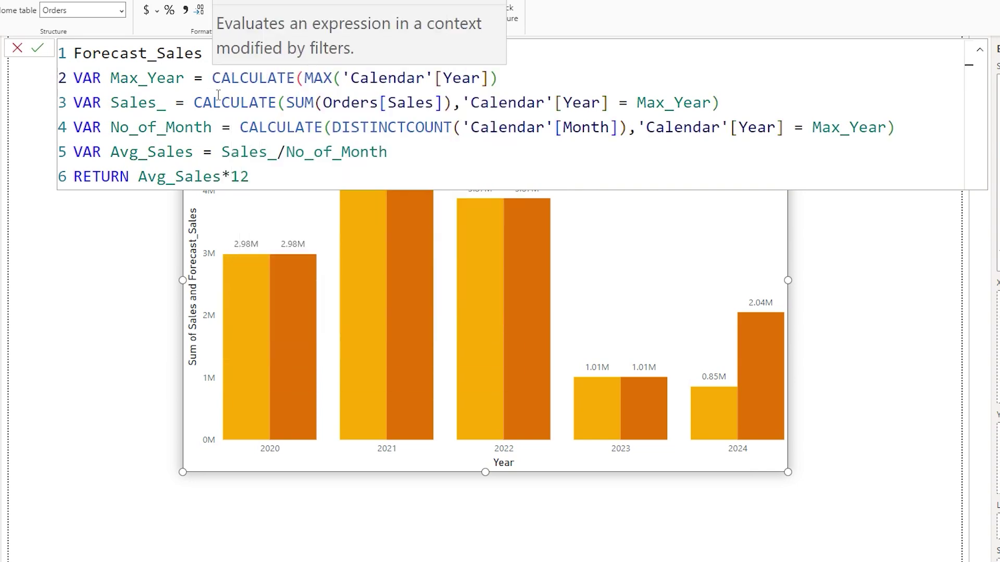
left_click(521, 84)
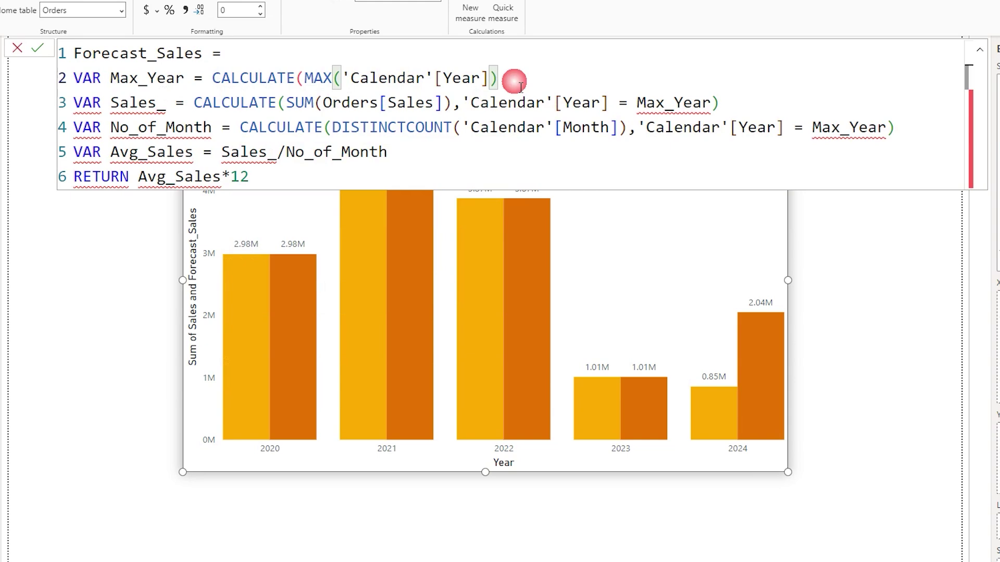
type(",ALL(")
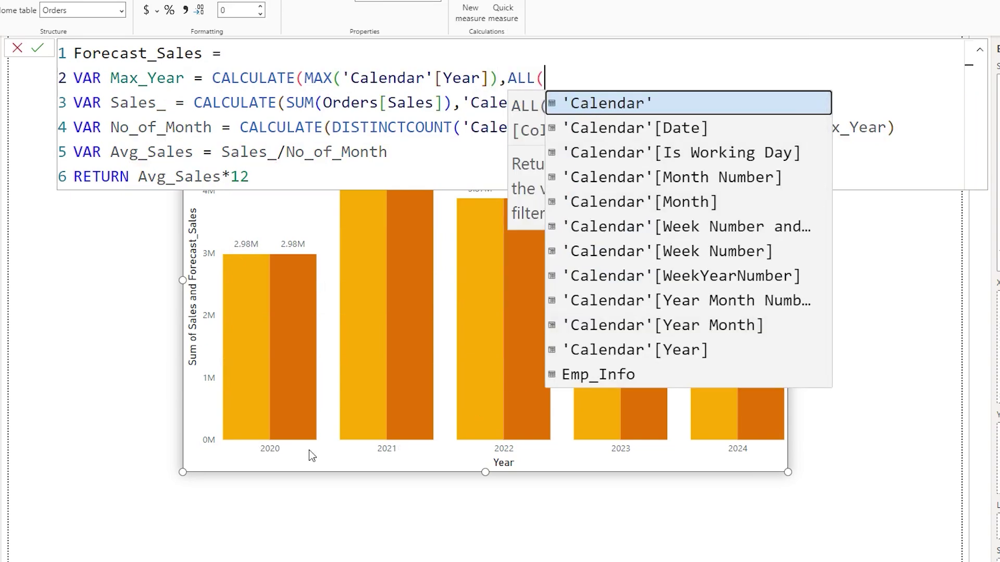
double_click(587, 109)
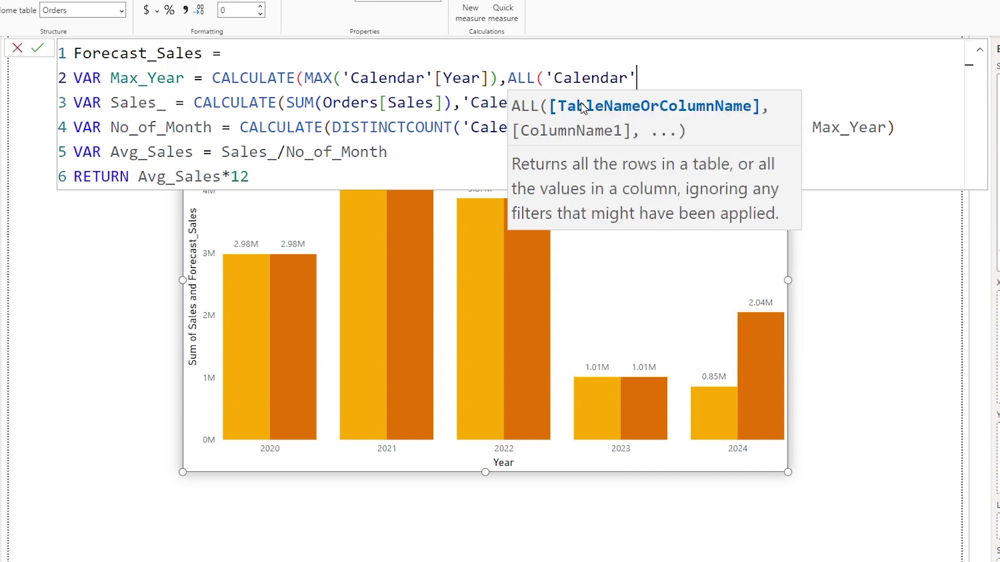
type("))")
key("Return")
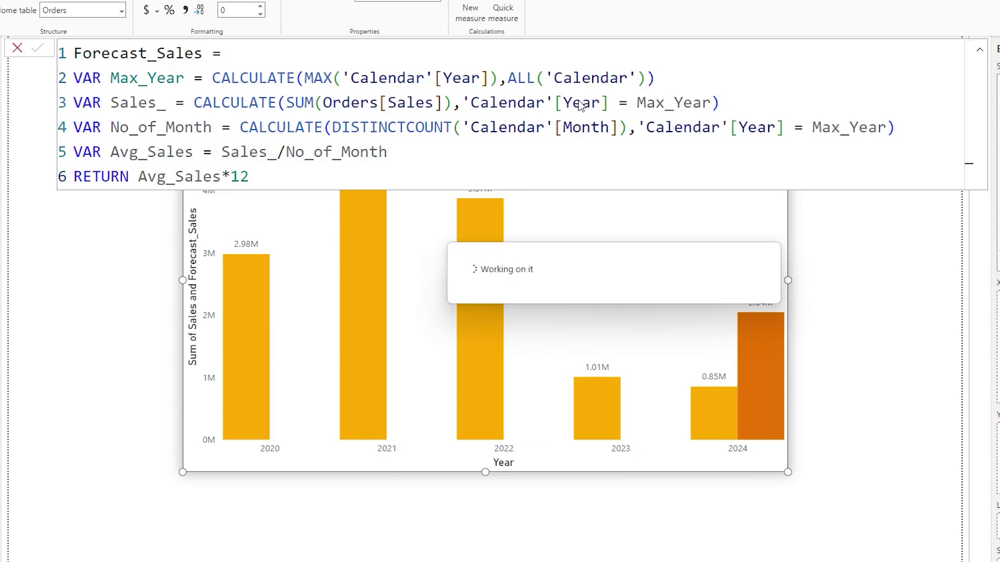
Review the ALL('Calendar') filter and the MAX expression in the Max_Year variable, leaving the formula editor without changes.
left_click_drag(507, 78, 653, 85)
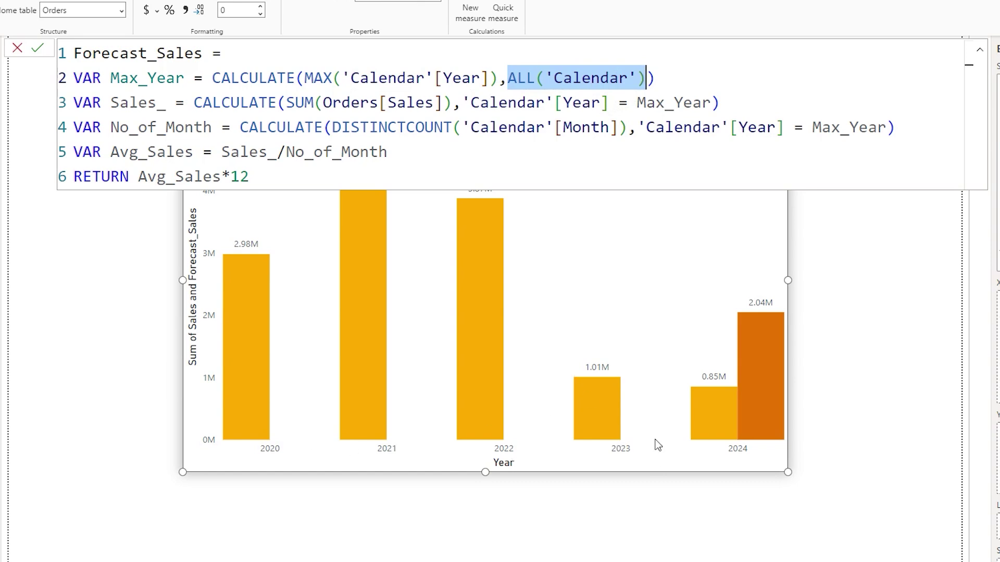
left_click_drag(305, 78, 491, 81)
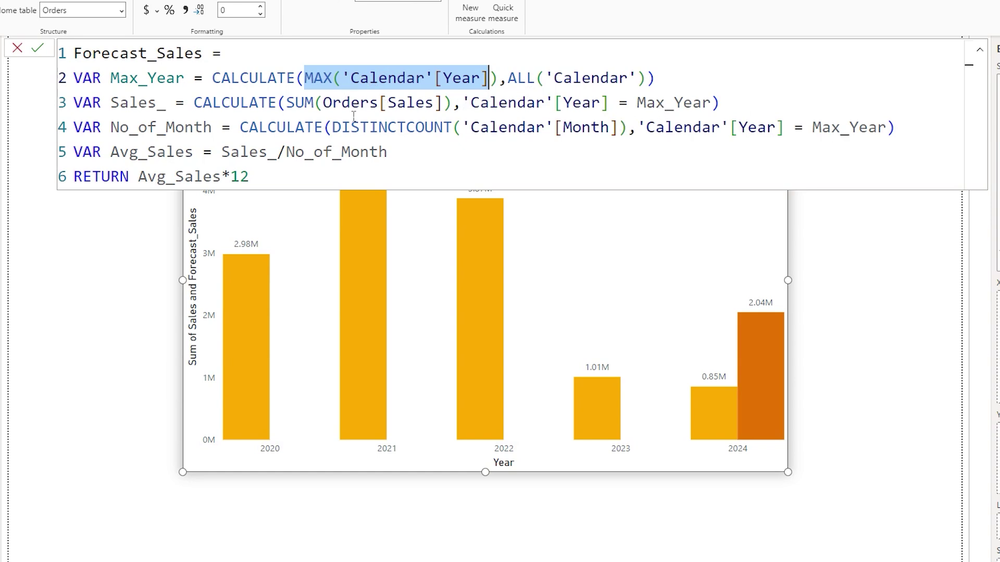
left_click(19, 50)
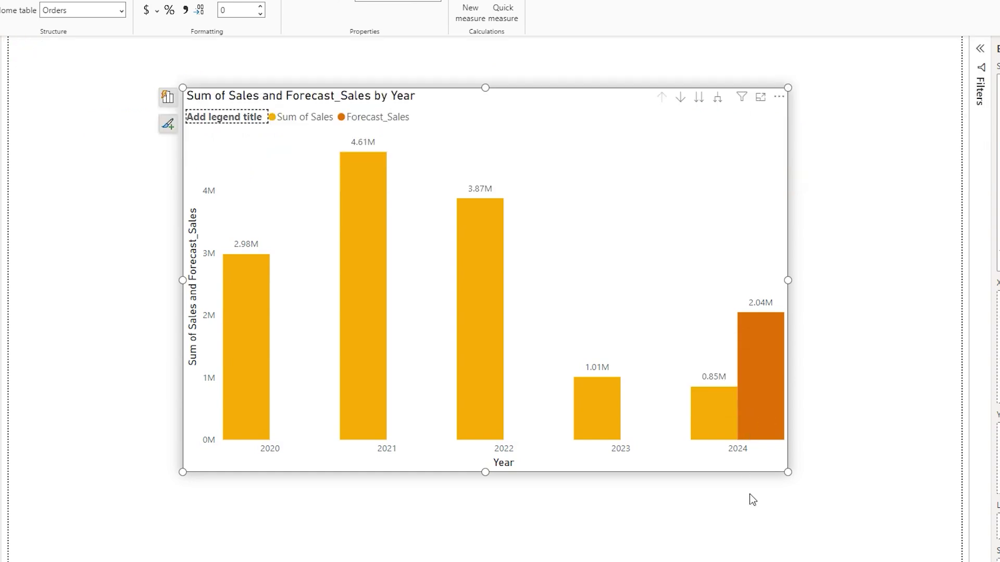
Format the chart's Forecast_Sales columns with a grey fill at 30% transparency.
mouse_move(760, 403)
left_click(695, 217)
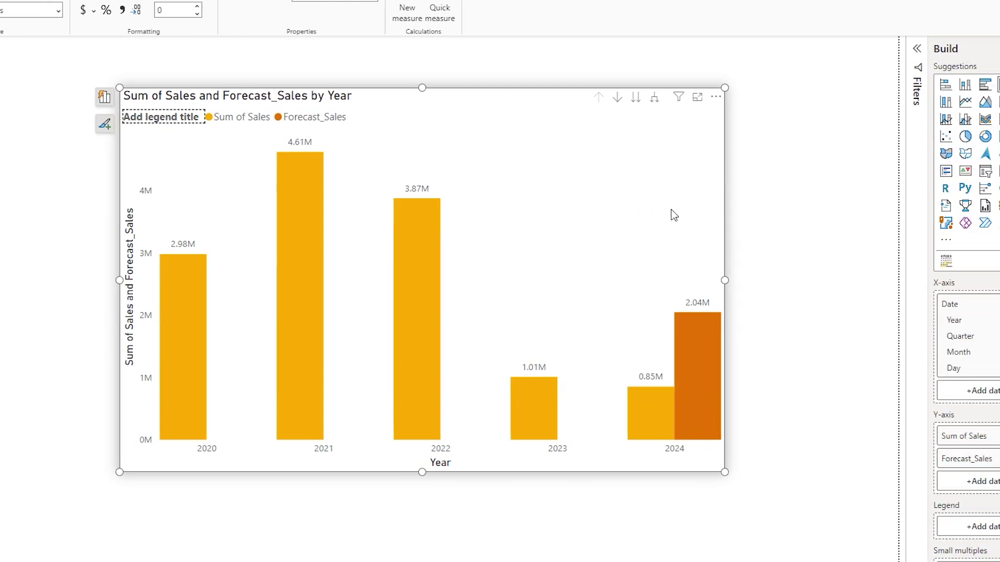
left_click(963, 48)
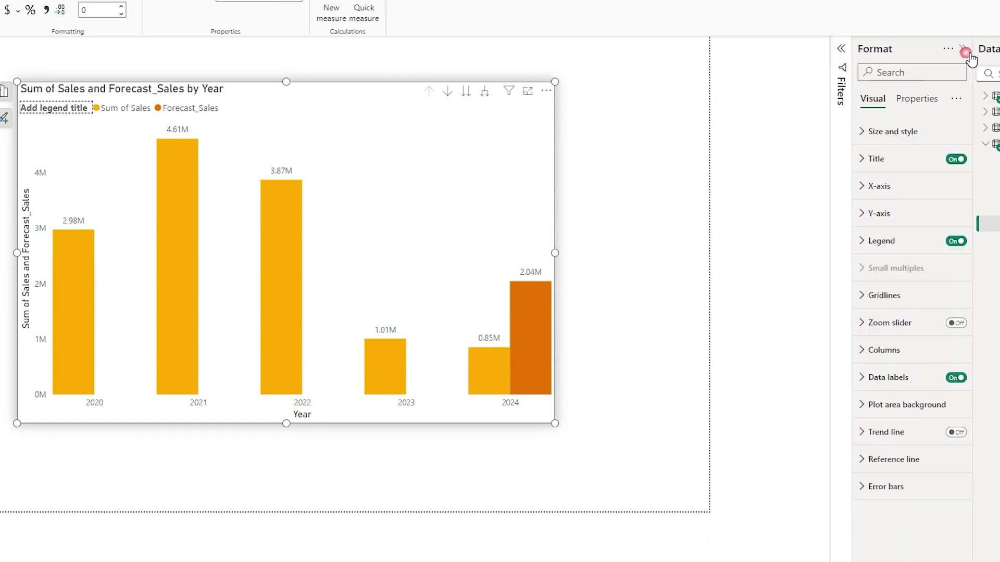
left_click(865, 350)
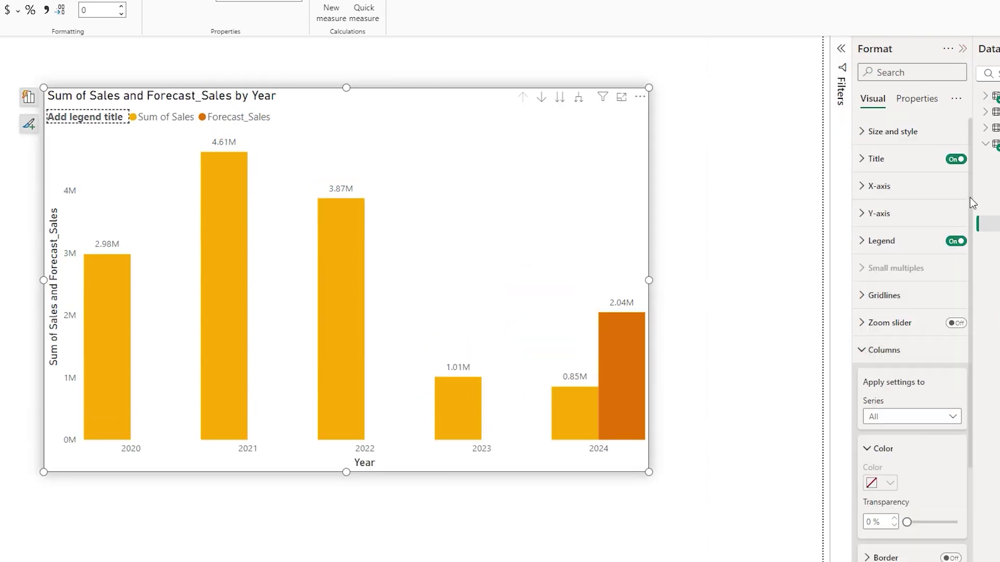
scroll(971, 365, "down", 3)
left_click(948, 246)
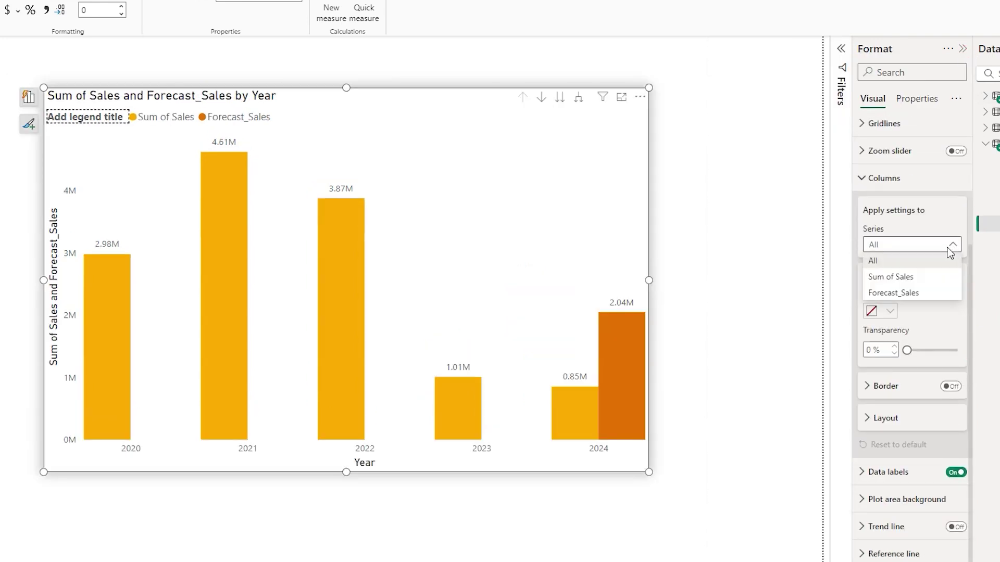
left_click(896, 295)
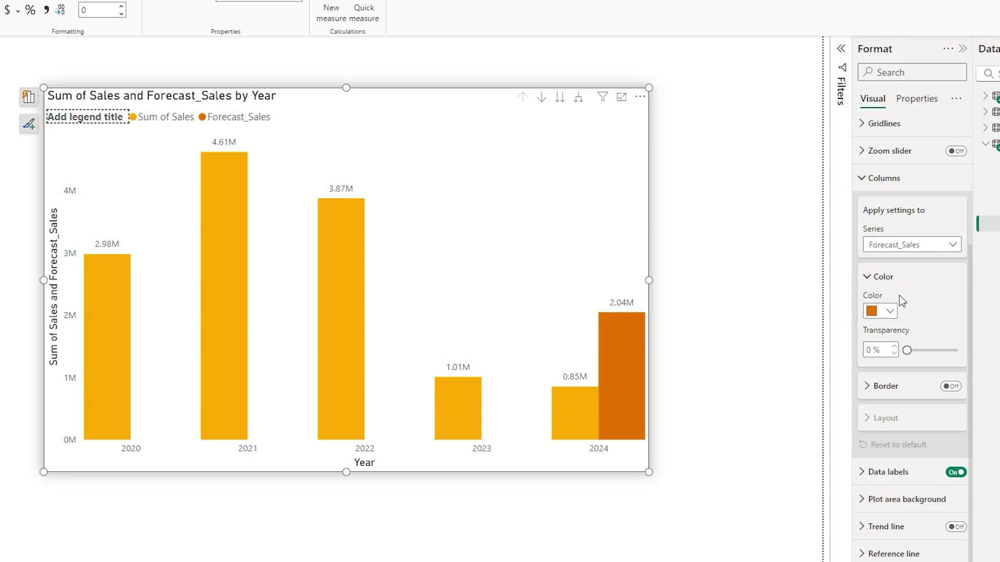
left_click(890, 312)
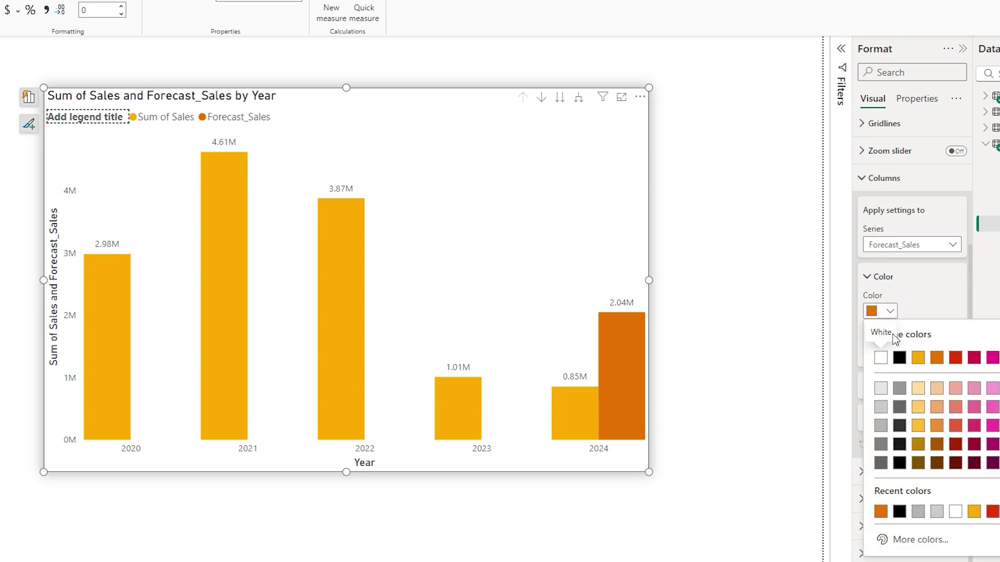
left_click(880, 426)
mouse_move(915, 358)
left_mouse_down()
mouse_move(942, 364)
mouse_move(930, 362)
left_mouse_up()
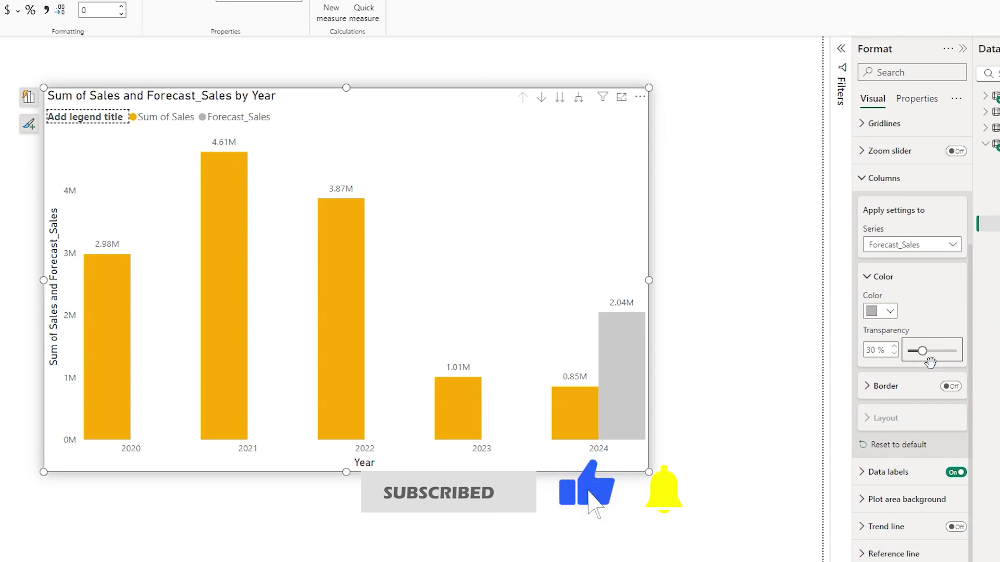
Turn on a dark grey border for the Forecast_Sales columns and set its transparency to 51%.
left_click(869, 387)
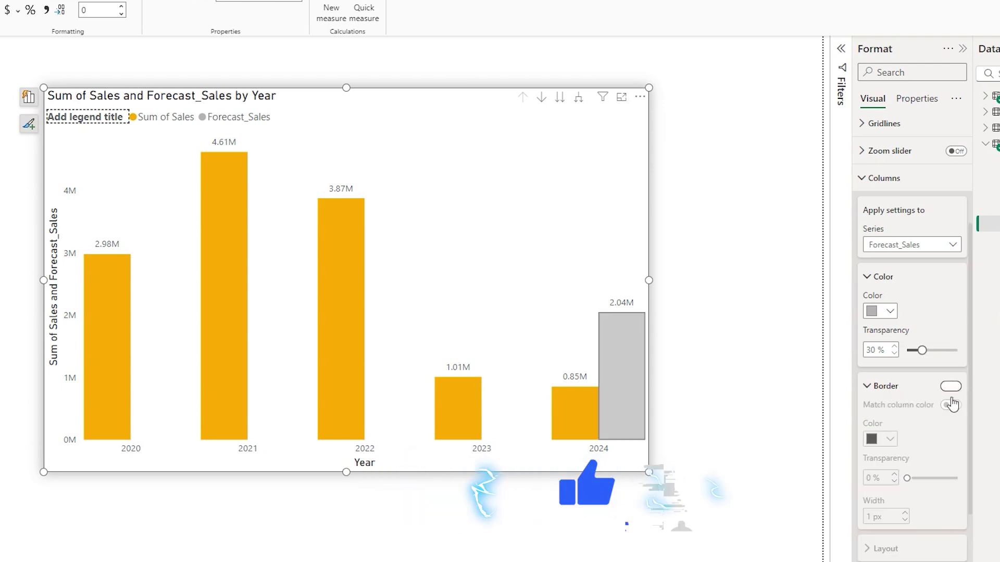
left_click(891, 441)
left_click(923, 452)
left_click_drag(911, 481, 939, 485)
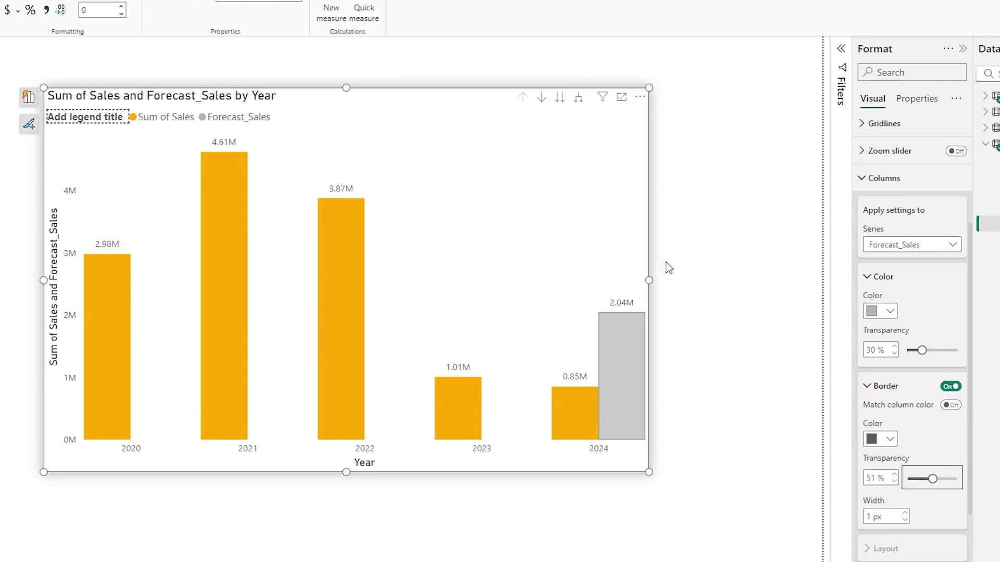
Turn on column overlap for all series and set the space between series to 30%.
scroll(971, 277, "down", 3)
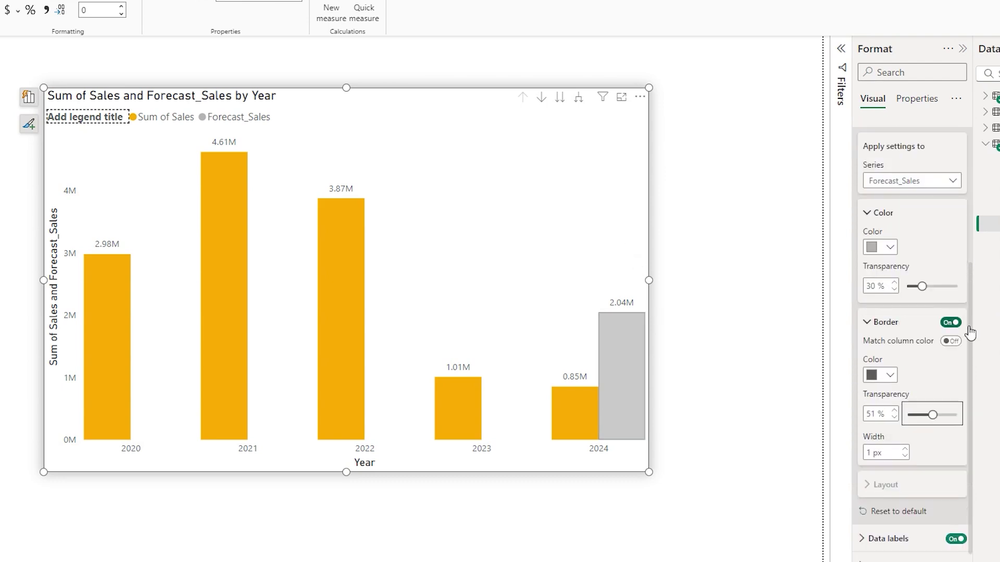
left_click(946, 182)
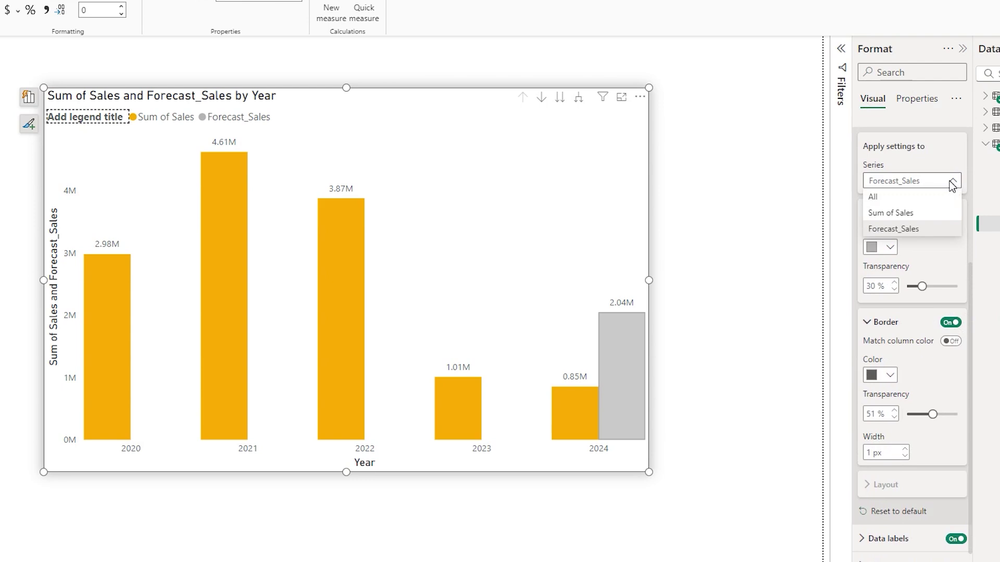
left_click(880, 197)
scroll(969, 302, "down", 3)
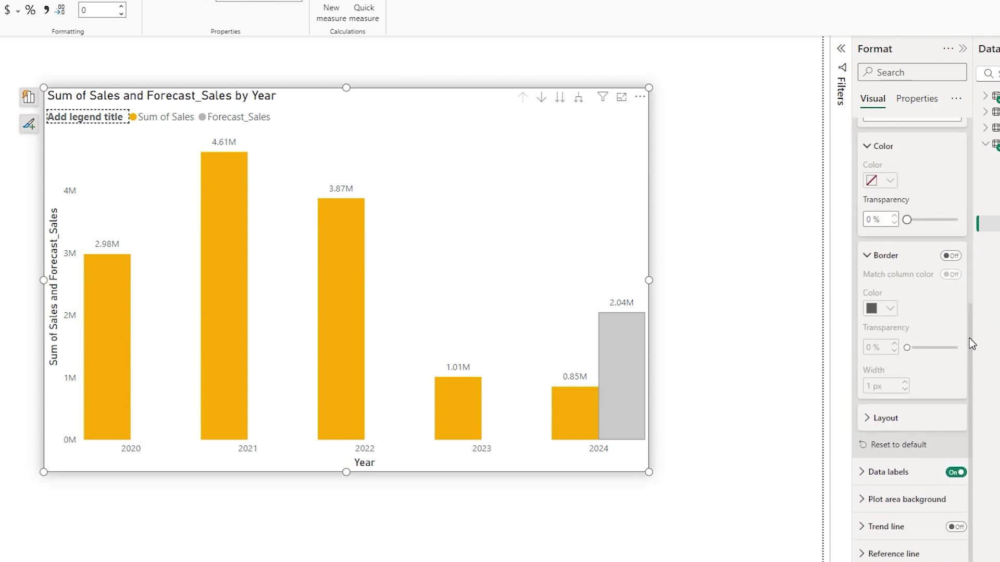
left_click(878, 421)
scroll(970, 313, "down", 3)
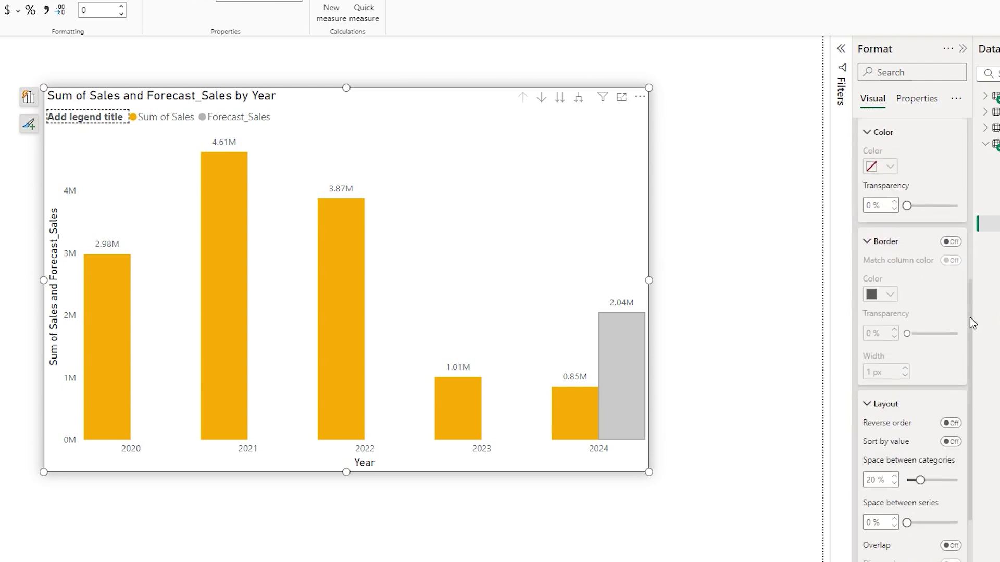
left_click(951, 400)
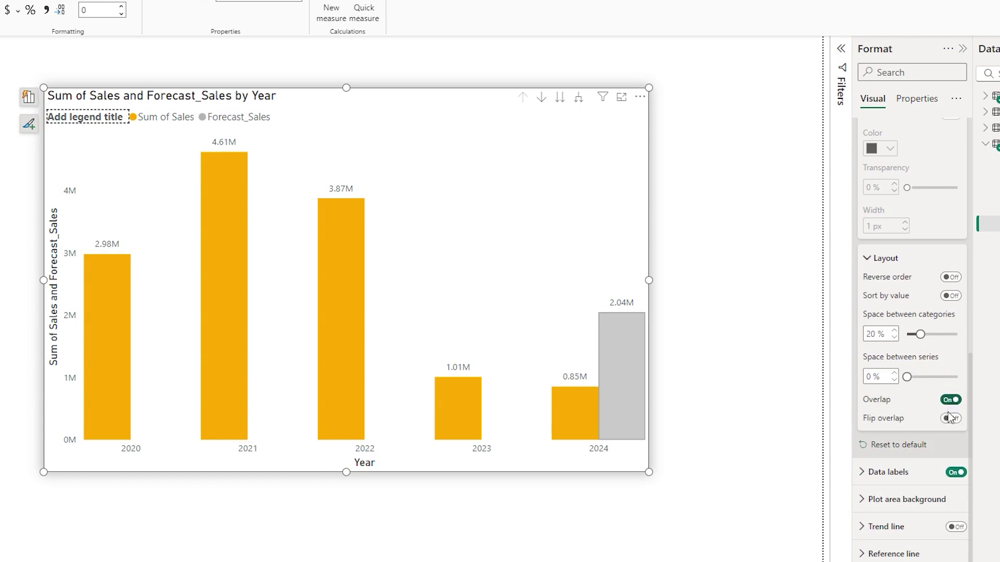
left_click(879, 377)
type("30")
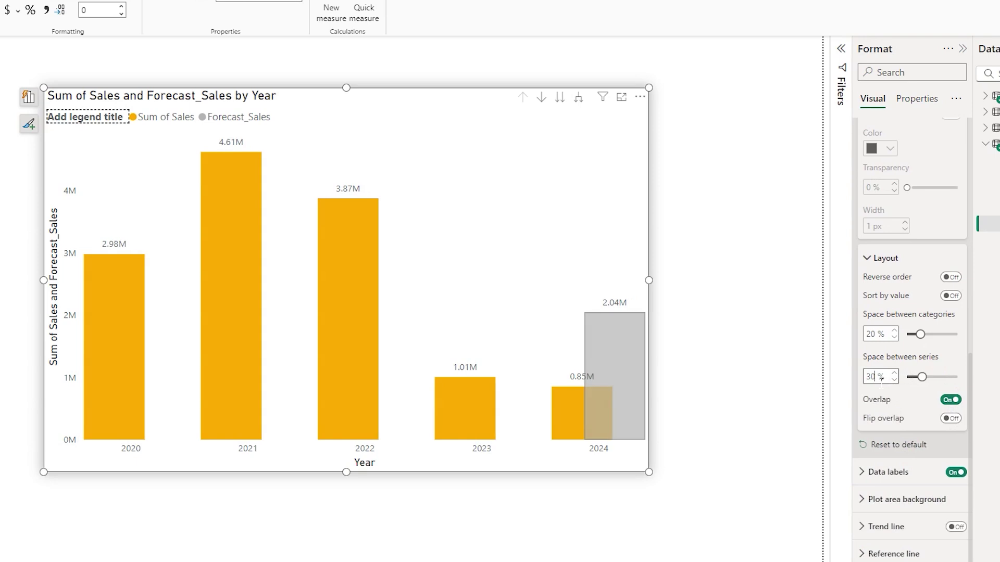
Flip the column overlap and set the spacing to 24% between series and 39% between categories.
left_click(950, 419)
mouse_move(922, 377)
left_mouse_down()
mouse_move(936, 386)
mouse_move(919, 378)
left_mouse_up()
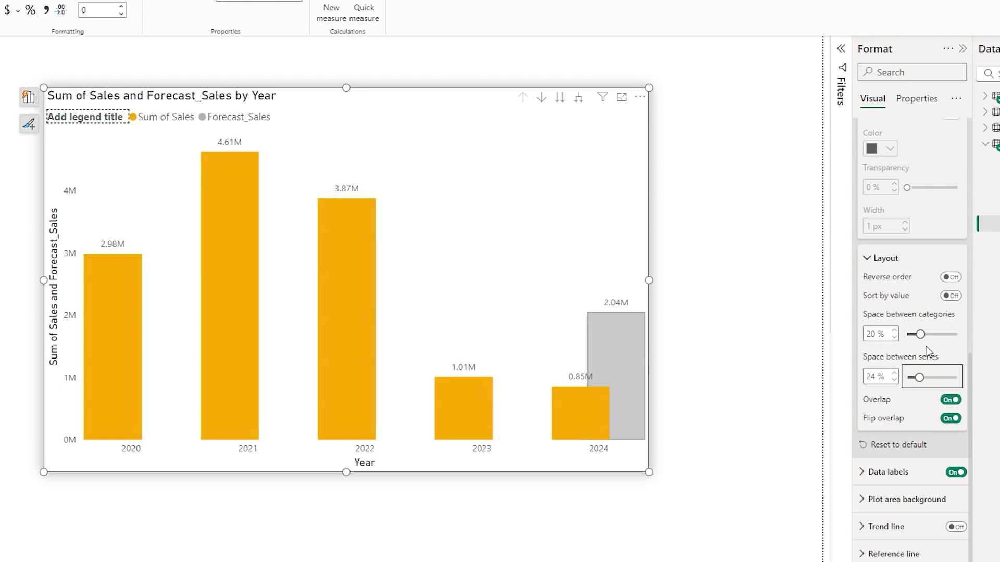
left_click_drag(920, 334, 941, 342)
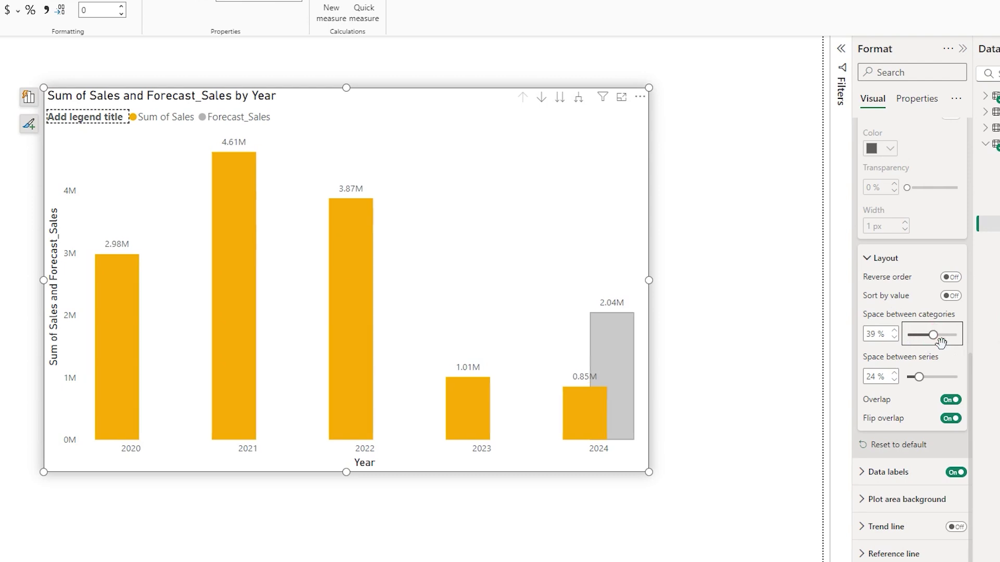
left_click(572, 258)
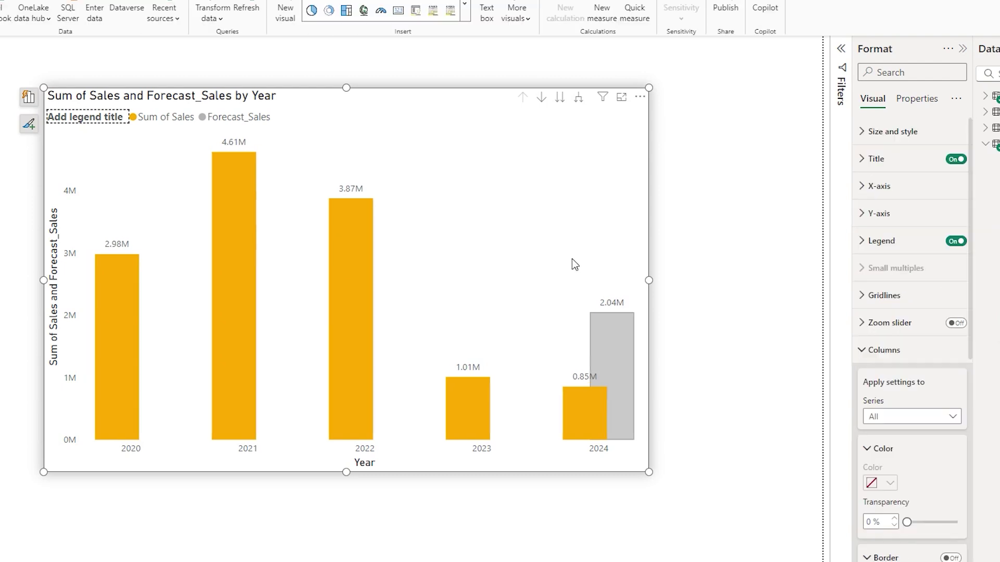